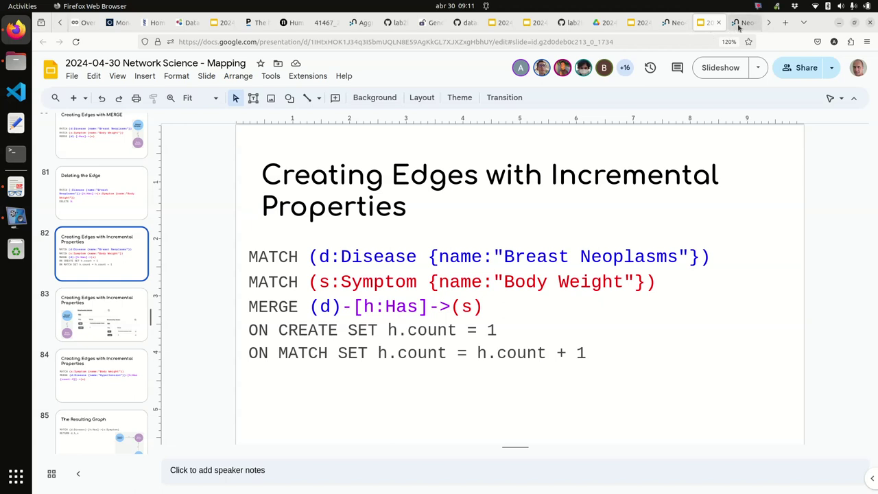
In the Neo4j workspace, run MATCH (d:Disease)-[h:Has]->(s:Symptom) RETURN d,h,s and open the Has relationship's details in the graph
left_click(613, 124)
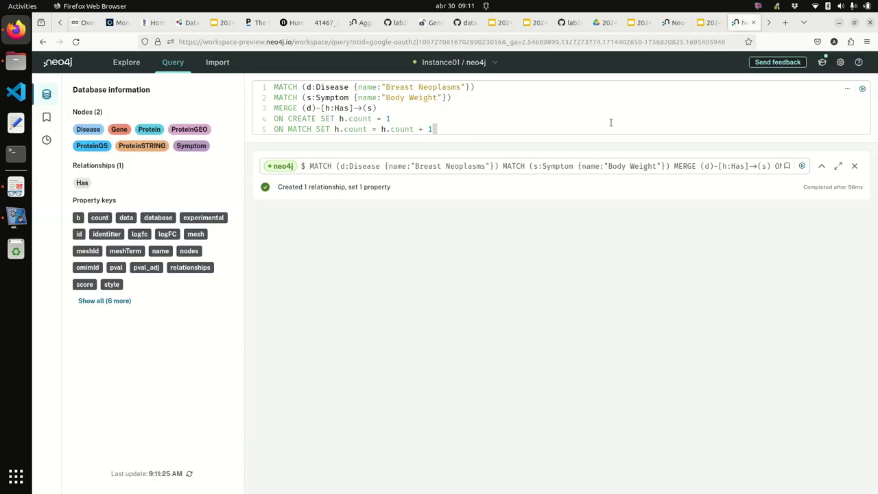
key("ctrl+a")
type("MATCH (:Disease {name:\"Breast Neoplasms\"})-[h:Has]->(s:Symptom {name:\"Body Weight\"}) DELETE h")
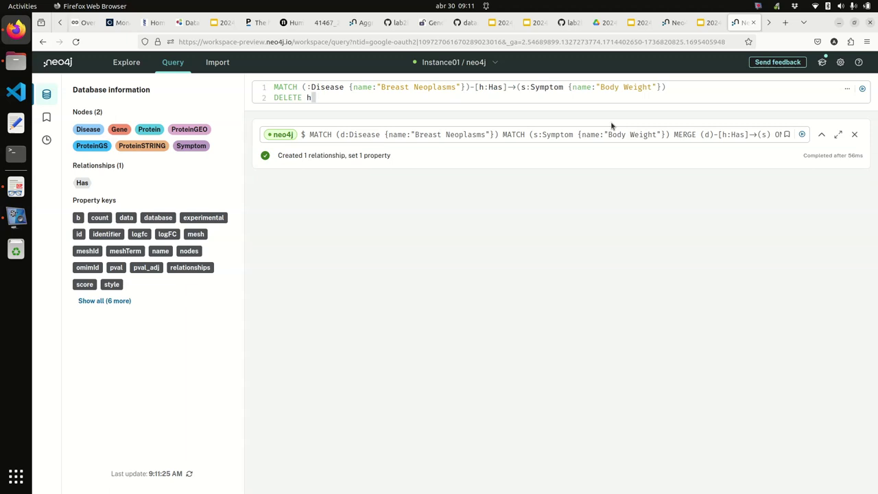
key("ctrl+a")
type("MATCH (d:Disease)-[h:Has]->(s:Symptom) RETURN d,h,s")
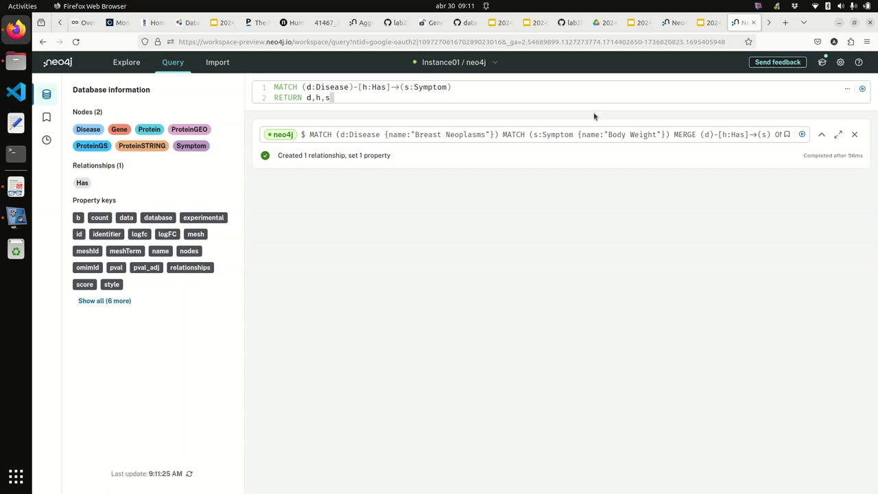
key("ctrl+a")
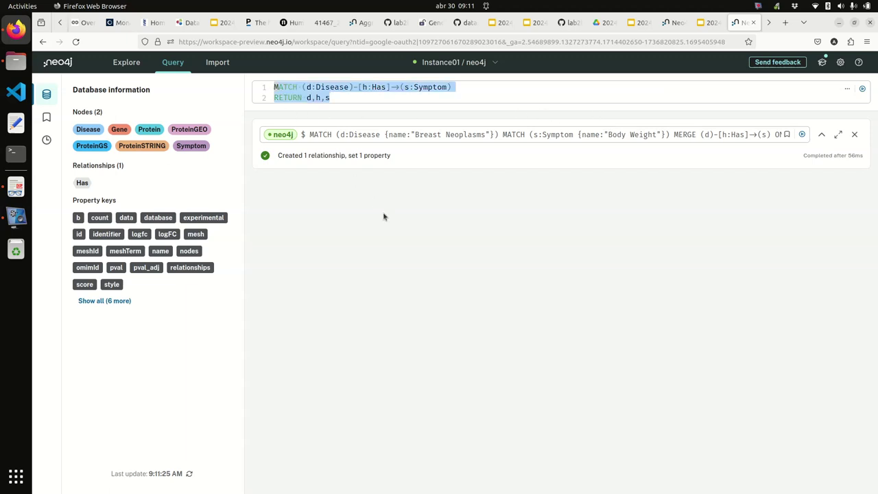
left_click(379, 100)
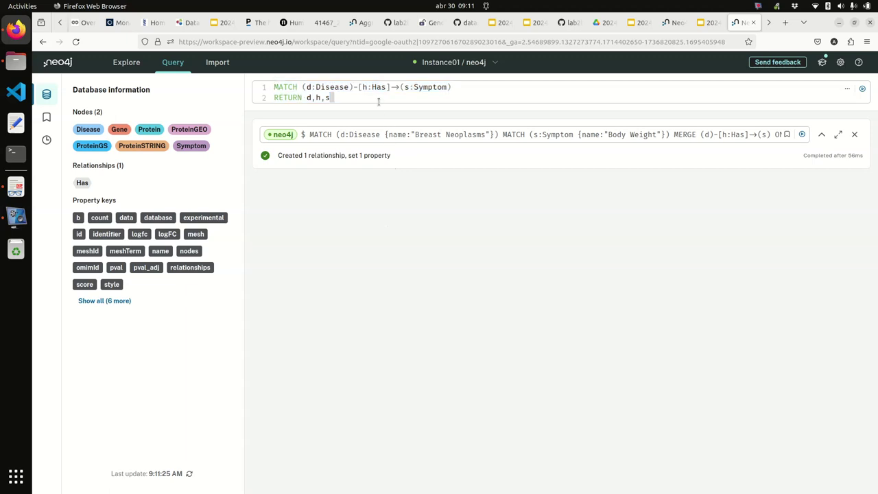
key("Return")
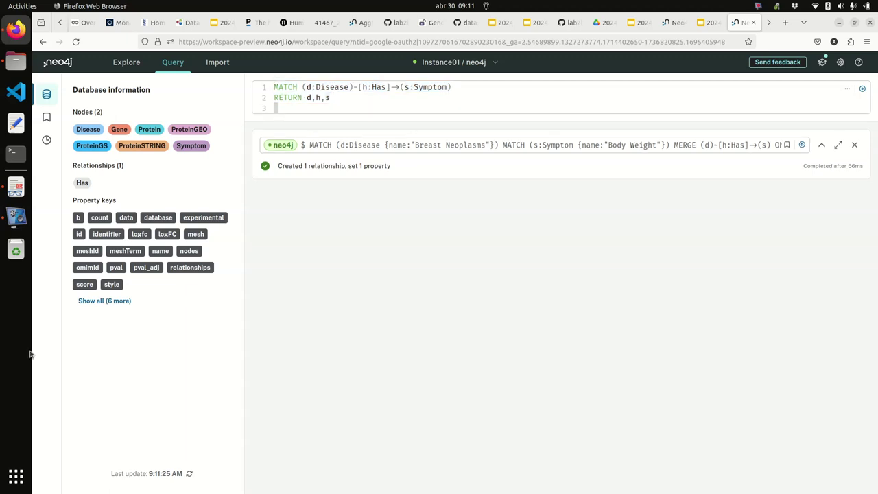
key("BackSpace")
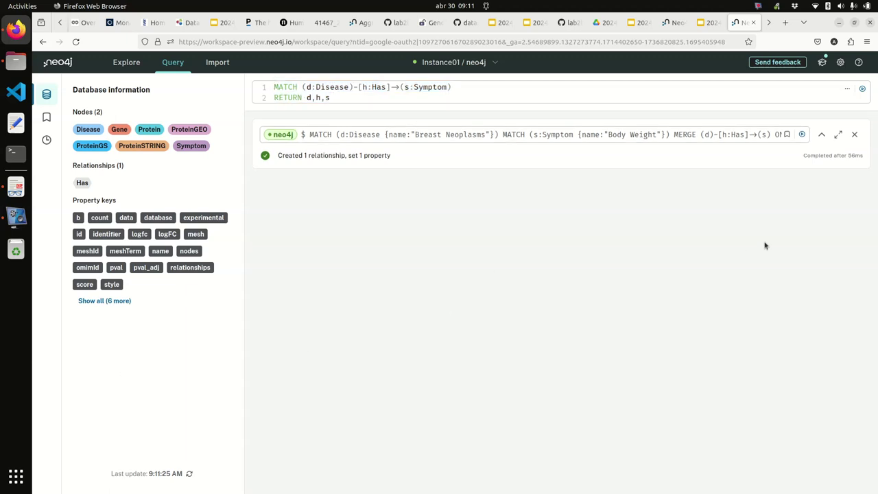
left_click(862, 89)
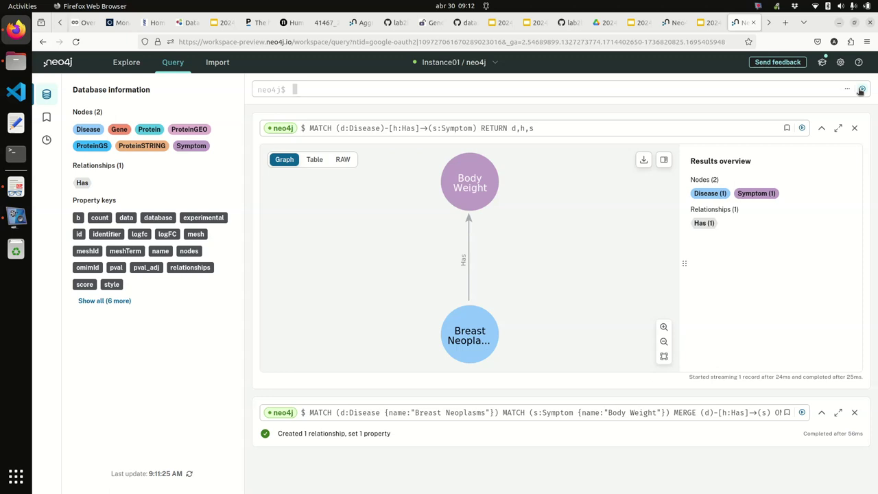
left_click(464, 262)
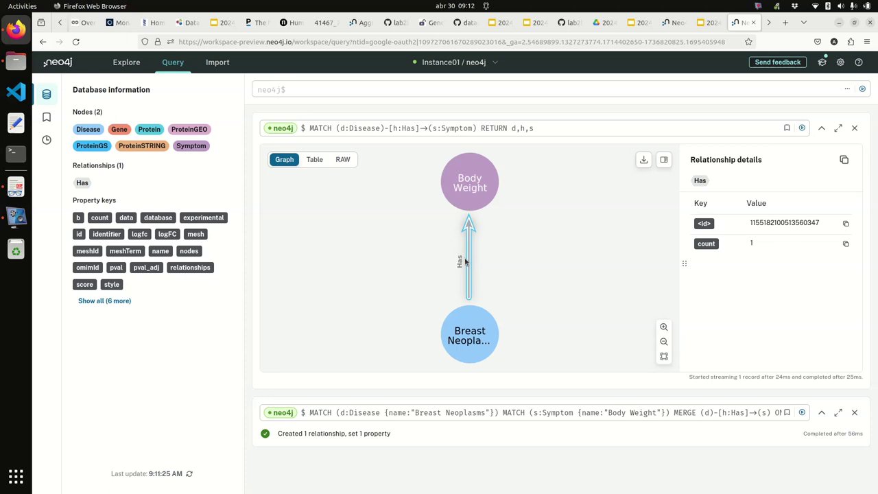
scroll(525, 282, "up", 2)
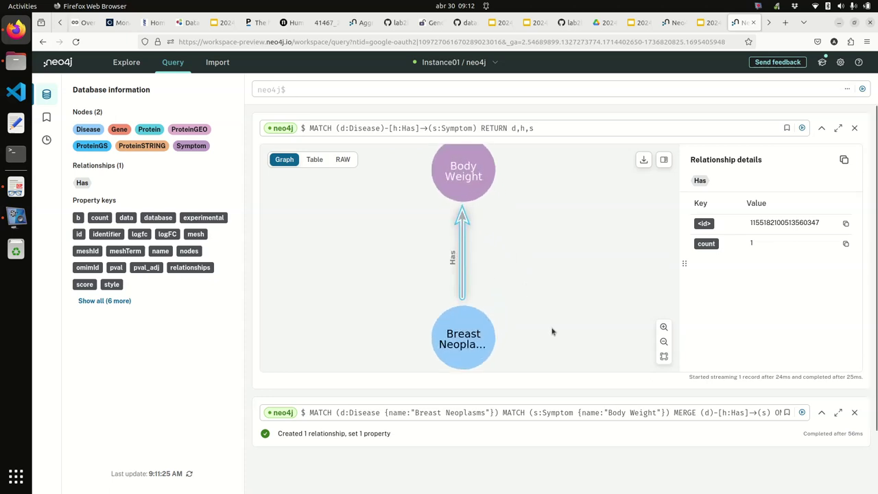
Rerun the MERGE query that increments the Has count, and check the relationship's properties in the refreshed graph result
scroll(638, 397, "down", 2)
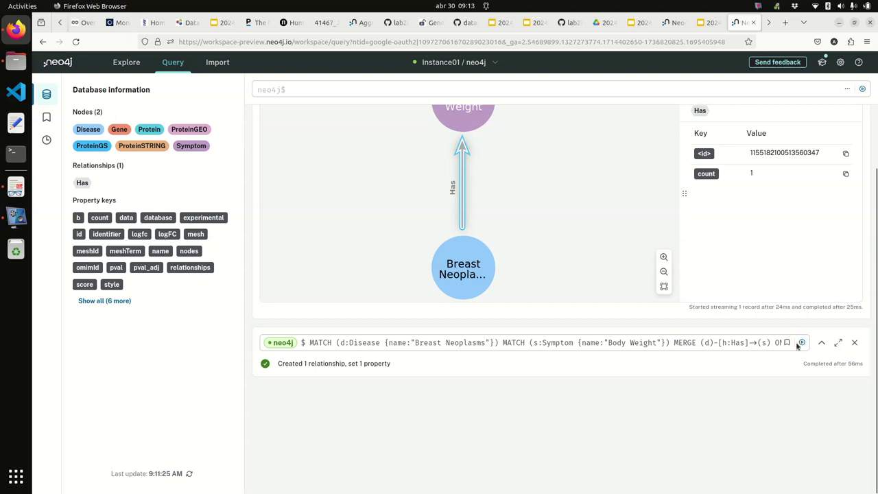
left_click(802, 343)
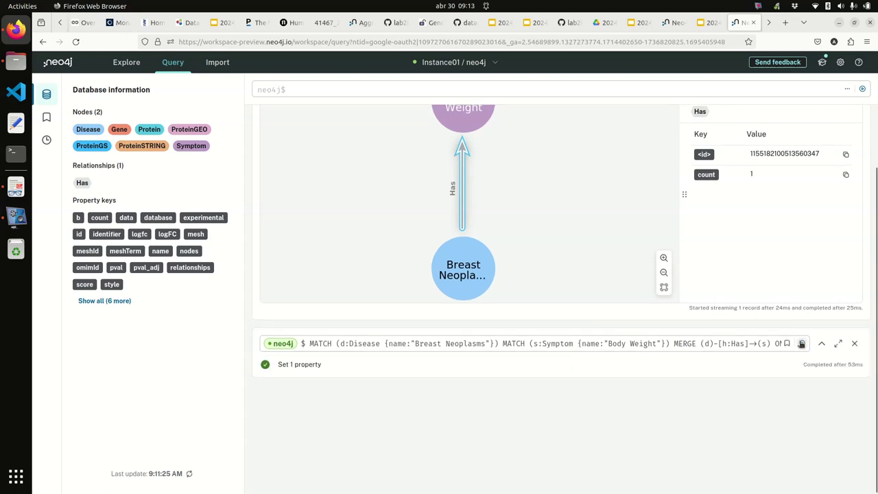
scroll(791, 266, "up", 2)
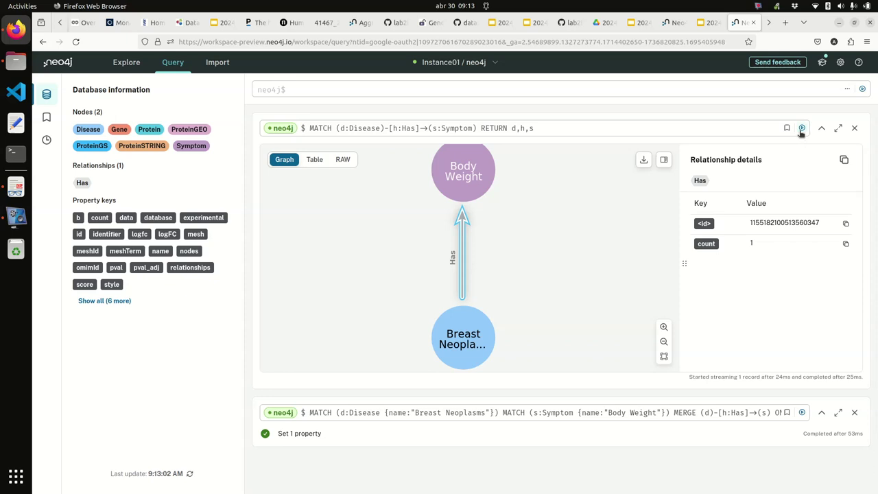
left_click(801, 129)
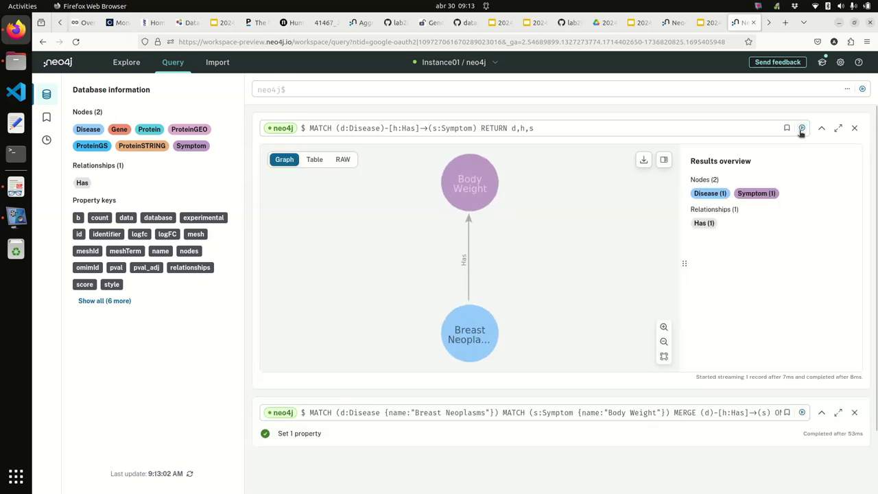
left_click(460, 265)
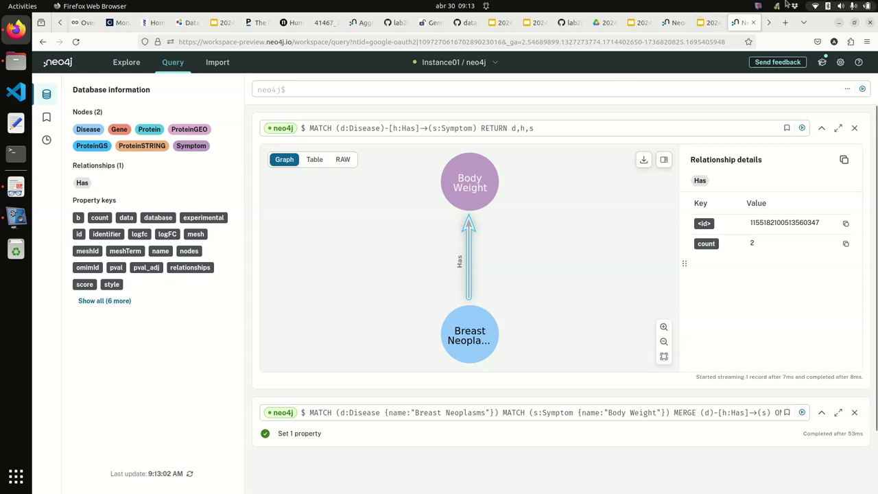
Switch to the Google Slides deck and present it, advancing two slides to the Hypertension MERGE query
left_click(710, 23)
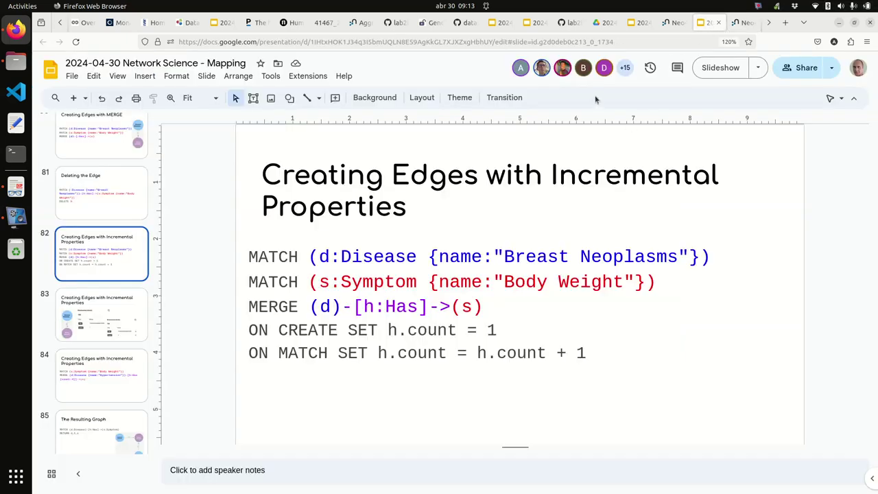
left_click(712, 72)
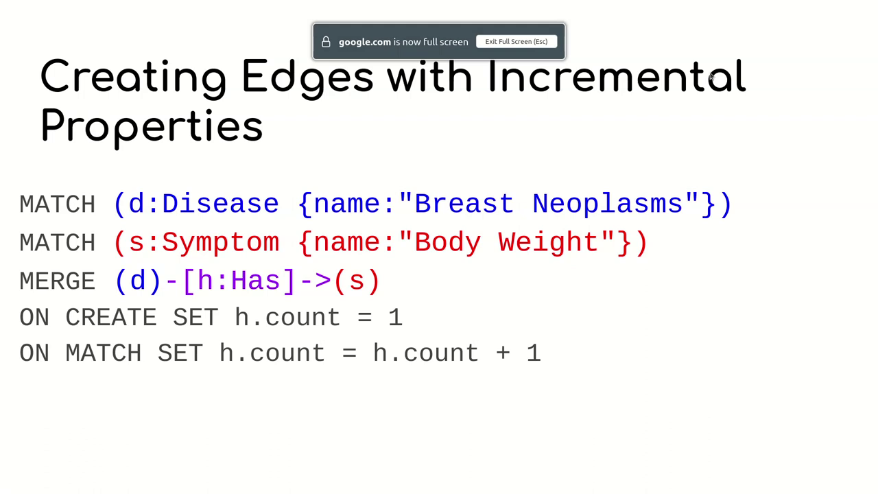
key("Right")
key("Right")
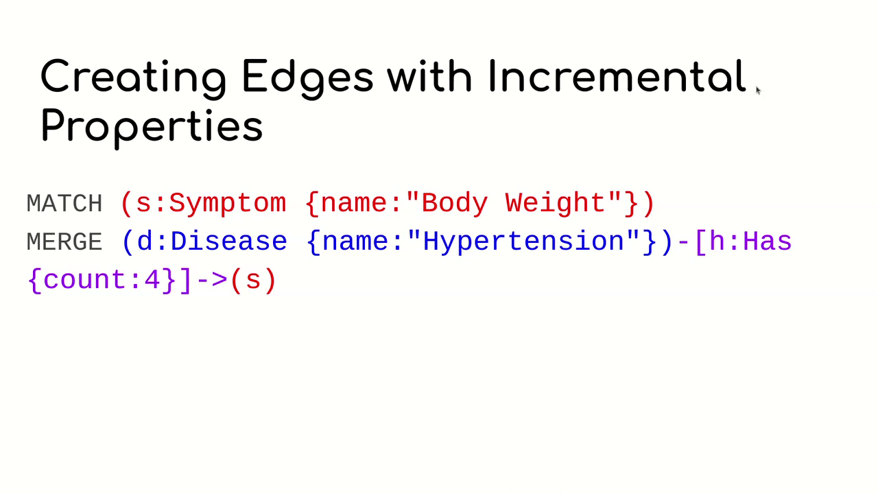
Copy the slide's Hypertension MERGE query with count 4, run it in the Neo4j workspace, and refresh the Disease–Has–Symptom graph result
key("Escape")
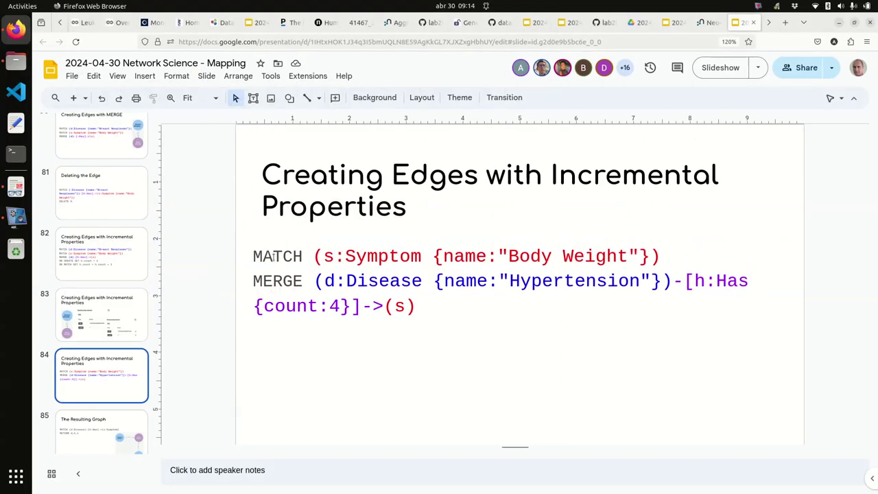
left_click_drag(254, 256, 419, 304)
key("ctrl+c")
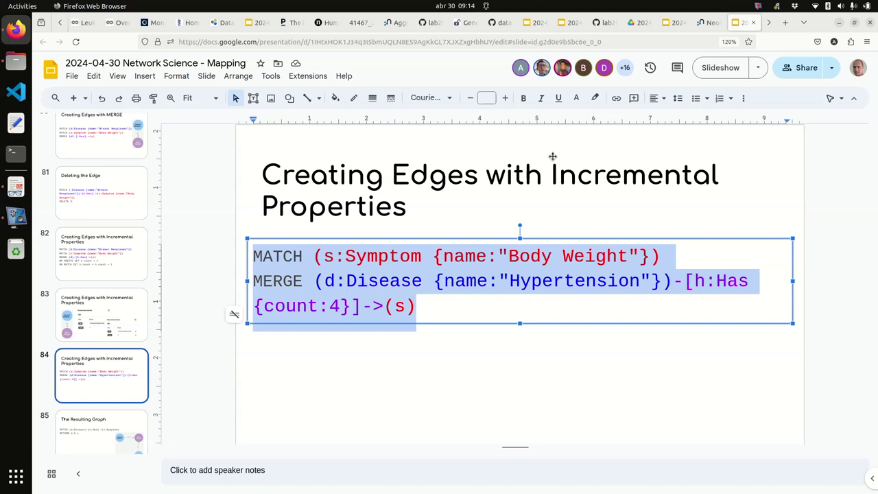
left_click(704, 22)
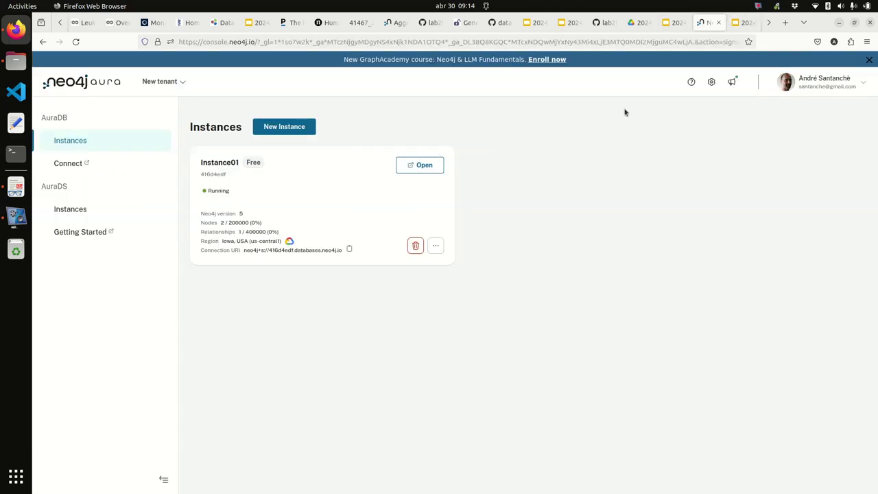
left_click(769, 22)
left_click(736, 26)
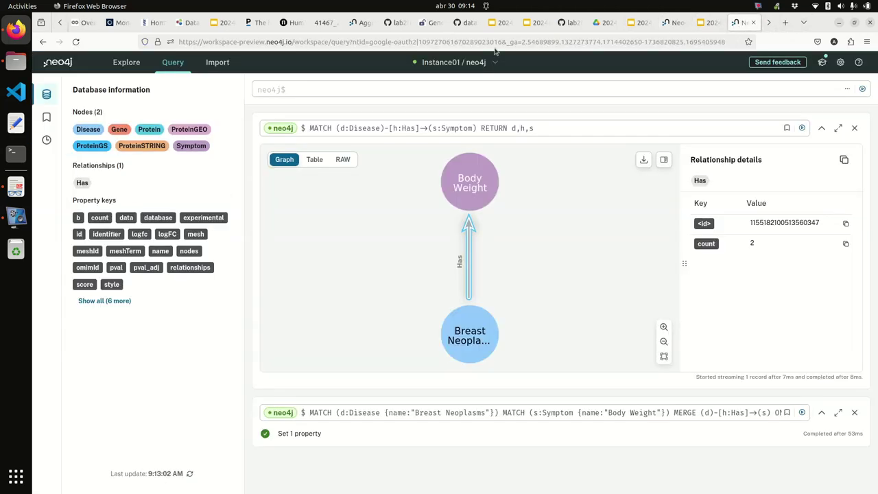
key("ctrl+v")
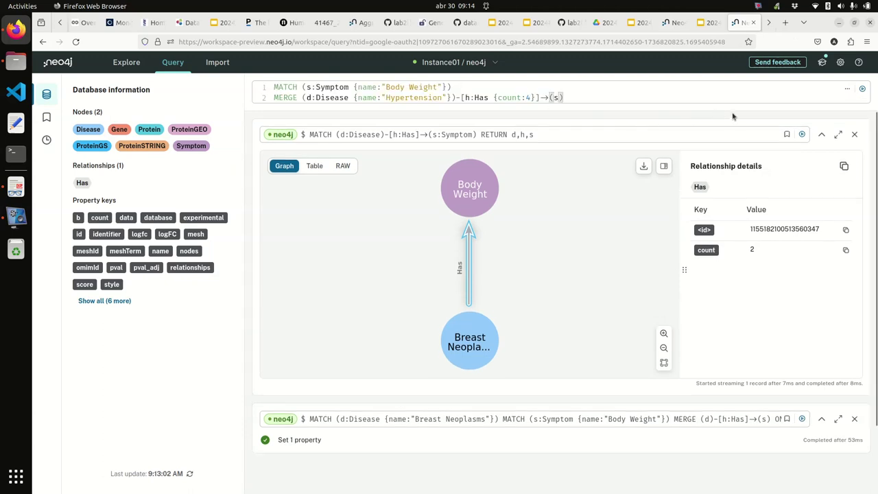
left_click(862, 90)
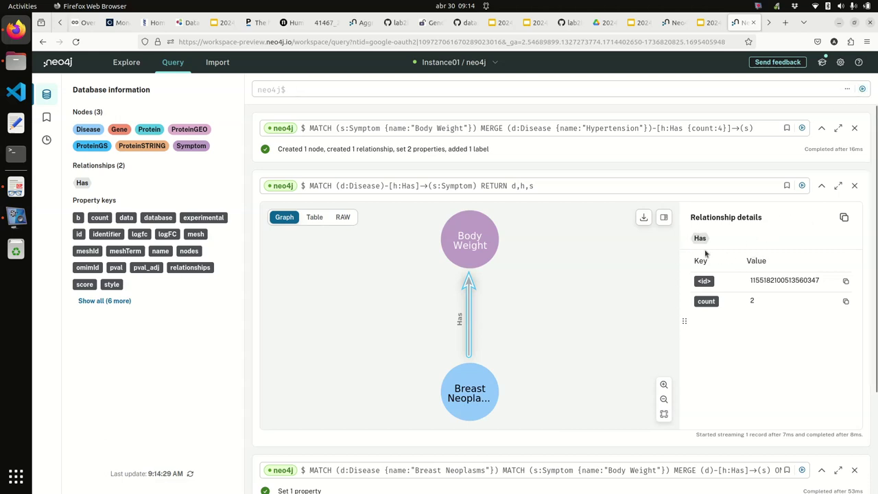
left_click(802, 186)
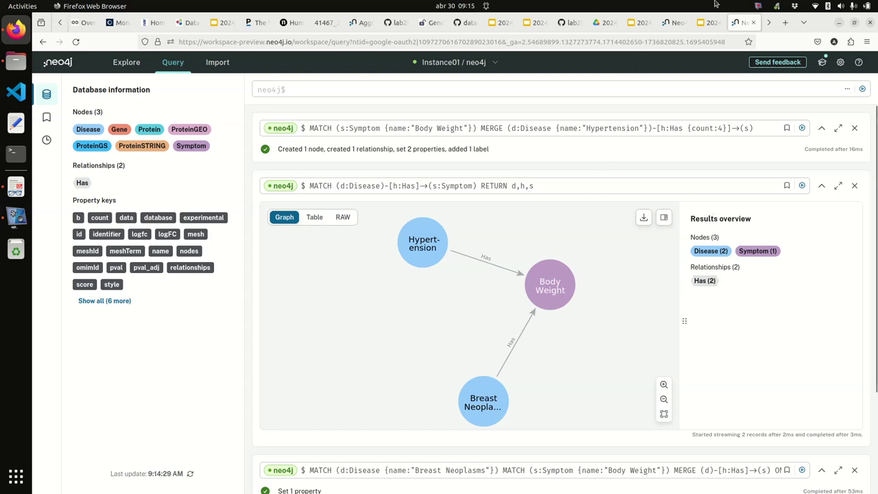
Return to the Google Slides deck and present it up to the "Tarefa" slide about the SymptomRelated edge
left_click(708, 22)
left_click(729, 72)
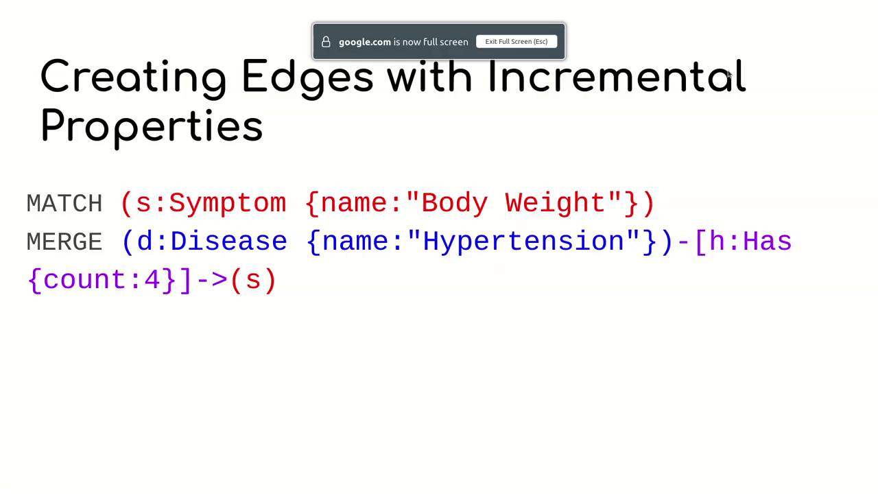
key("Right")
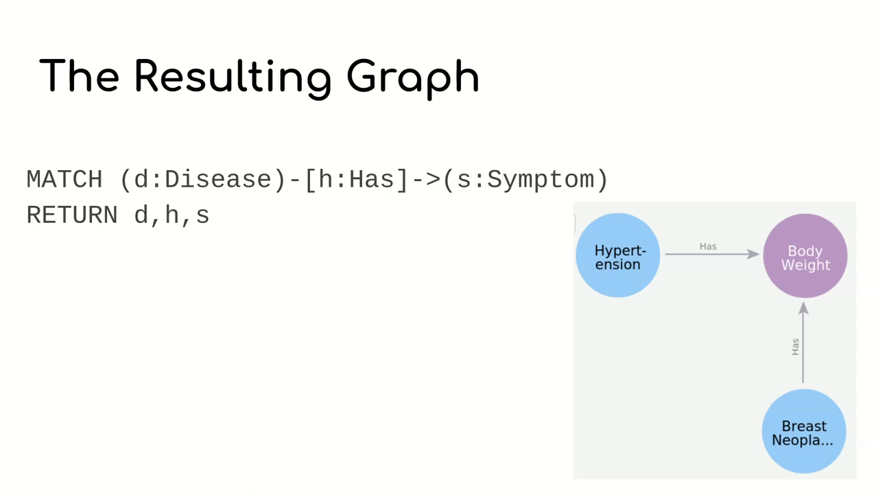
key("Right")
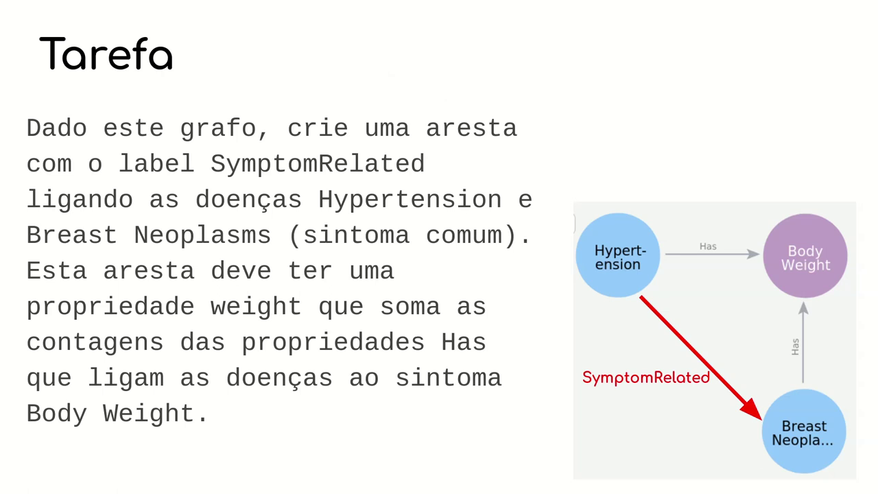
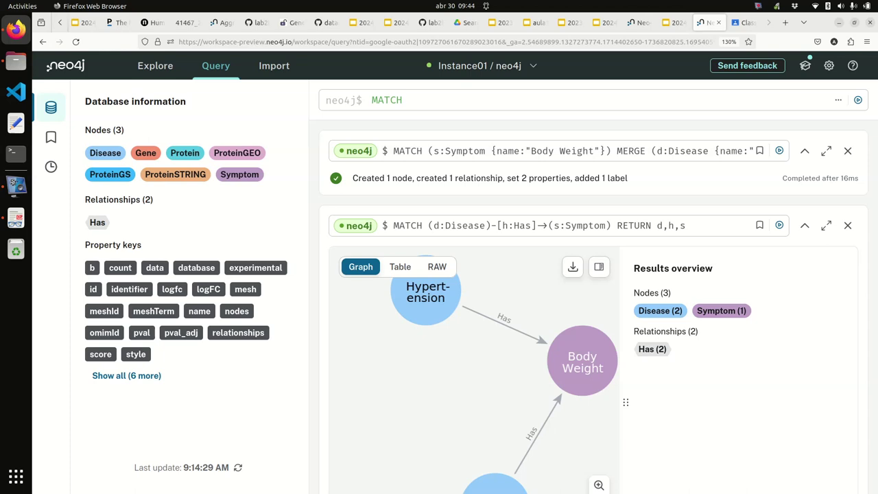
Begin the new Cypher query's MATCH pattern in Neo4j with the node d1:Disease
type("d1:")
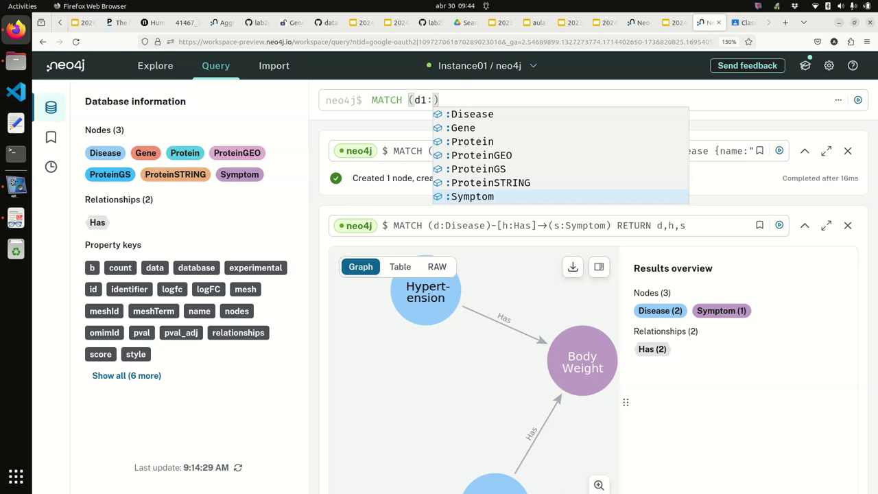
key("alt+Tab")
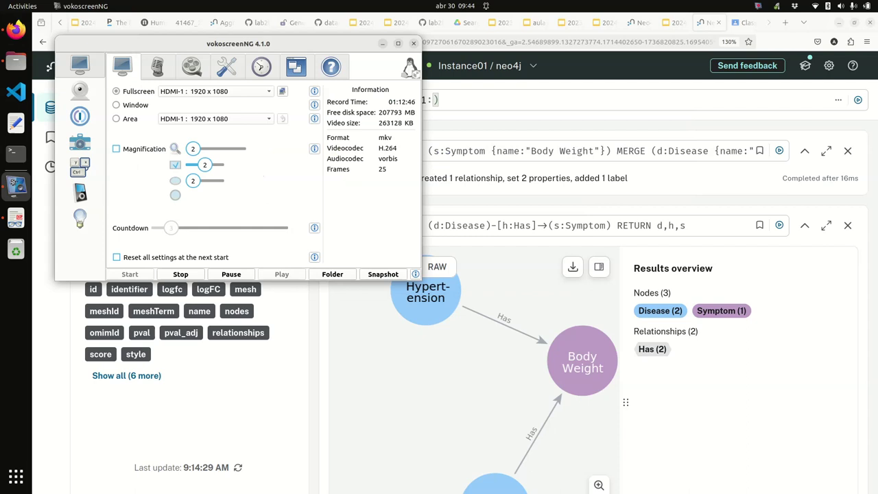
key("alt+Tab")
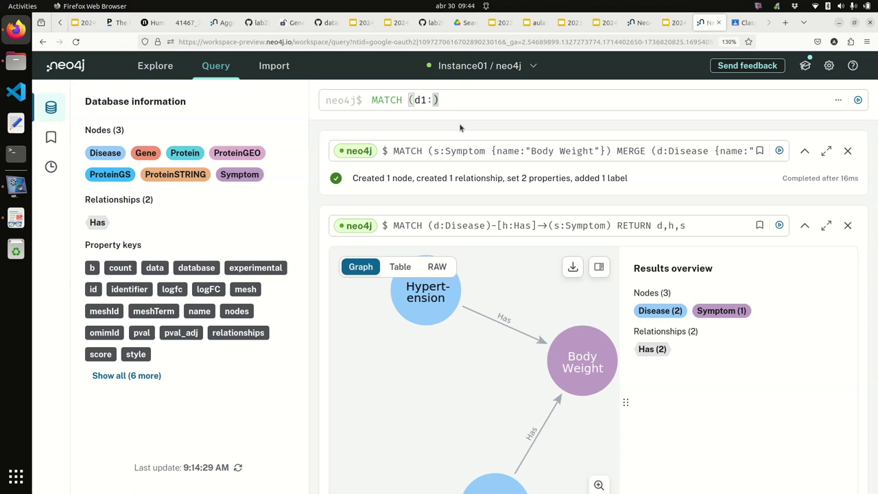
type("Diesea")
key("BackSpace")
key("BackSpace")
key("BackSpace")
key("BackSpace")
type("sease")
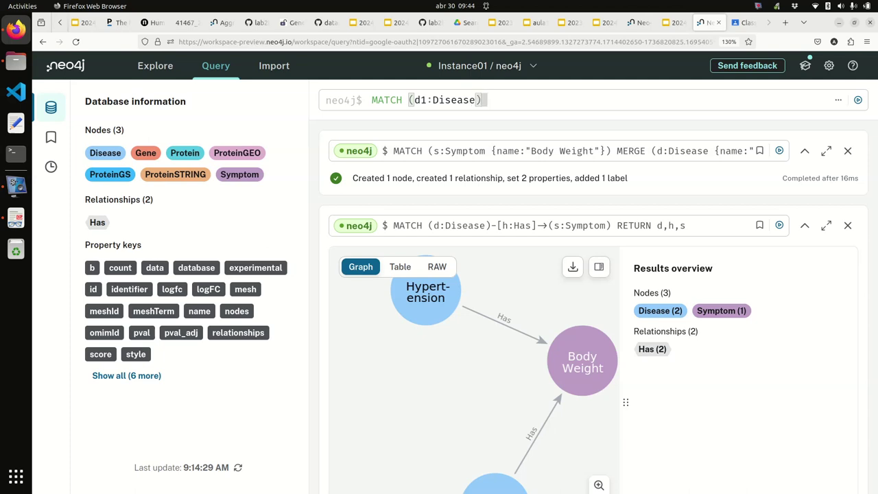
Add a name property filter with an empty string value to the d1:Disease node
key("Right")
type("-")
key("BackSpace")
key("BackSpace")
type("{")
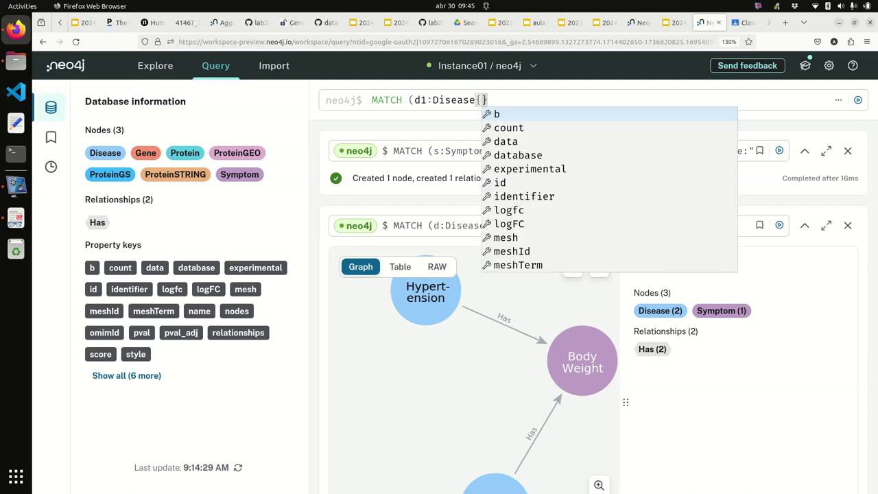
type("name")
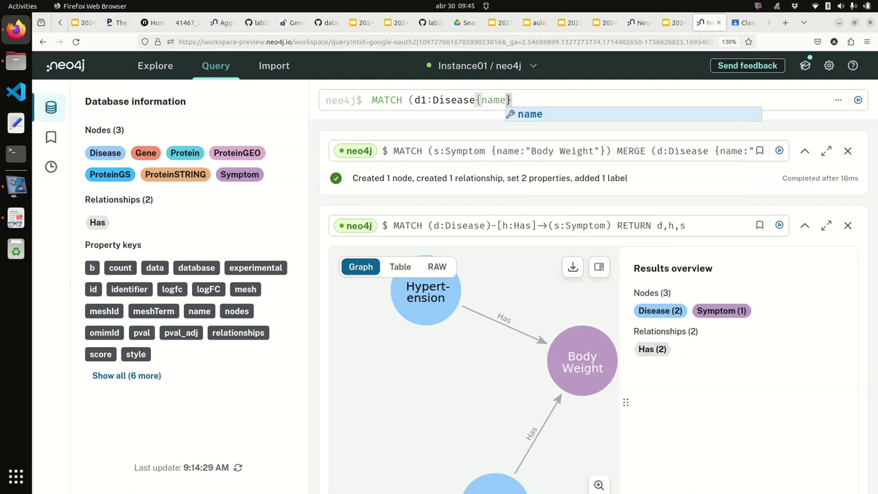
type(":\"")
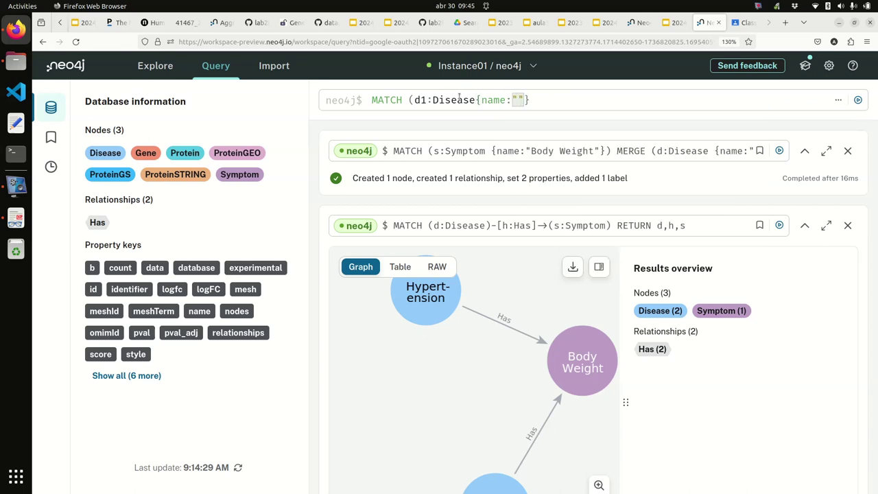
Fill d1's name filter with "Breast Neoplasms" copied from the earlier MERGE query, and close the node pattern
scroll(521, 225, "down", 5)
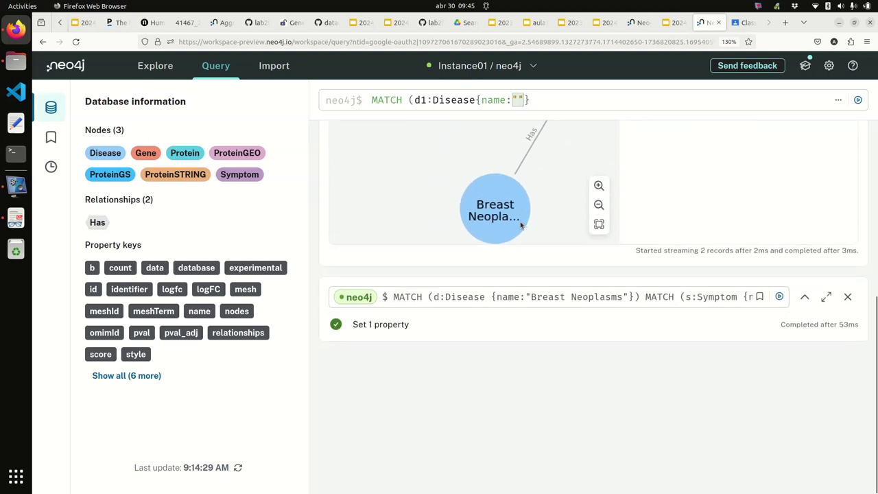
left_click(539, 302)
left_click_drag(502, 294, 601, 291)
key("ctrl+c")
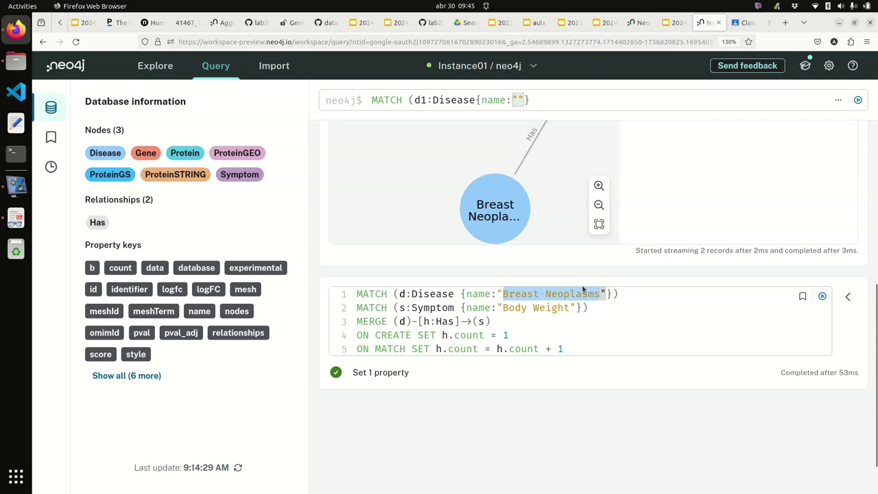
scroll(583, 289, "up", 10)
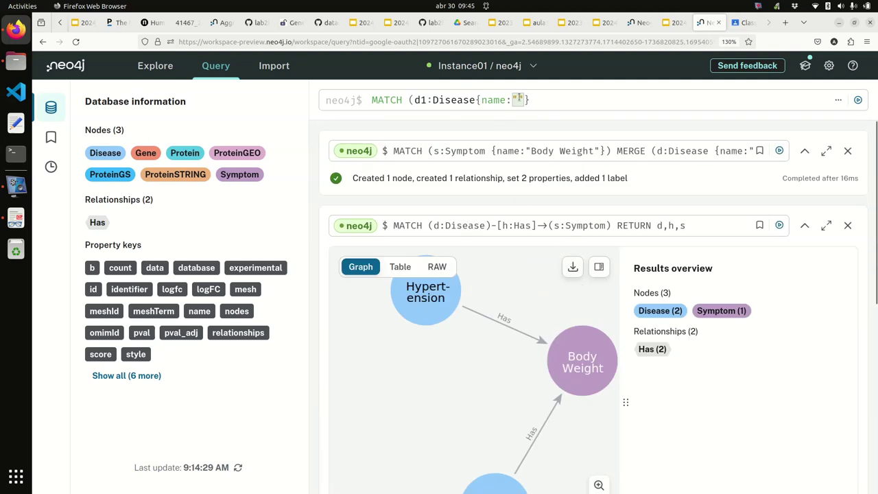
key("ctrl+v")
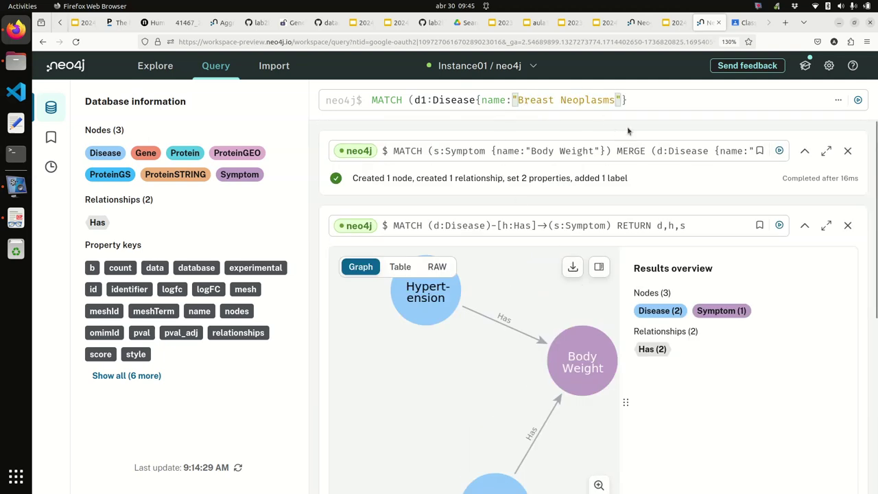
type(")")
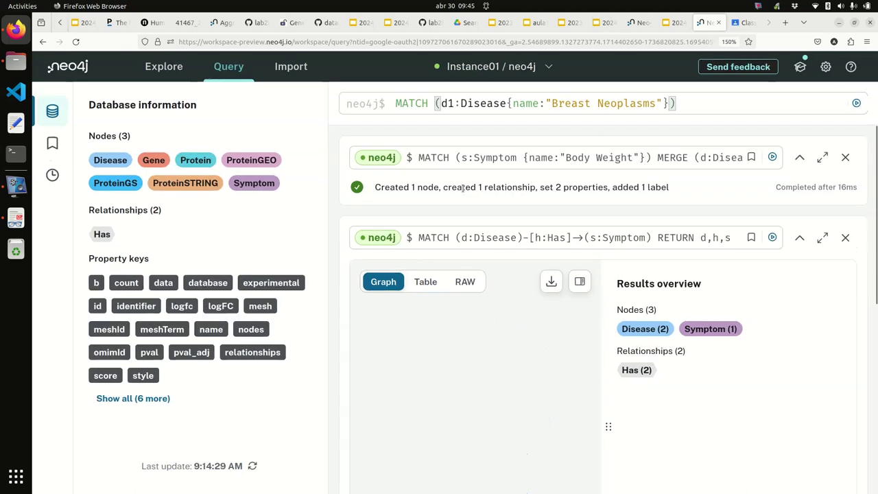
Hide the database information sidebar and extend the MATCH pattern with an outgoing h1:Has relationship after d1
key("ctrl+plus")
left_click(65, 117)
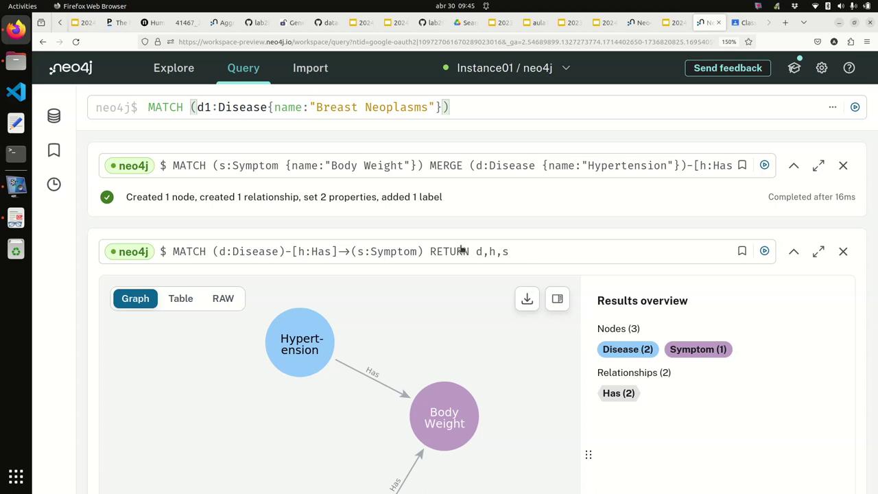
left_click(536, 107)
type("-[")
type("h1")
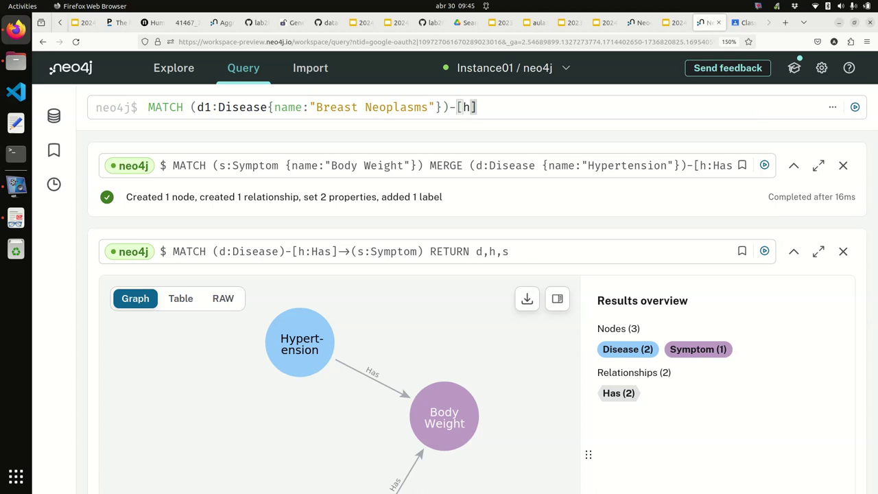
type(":Has")
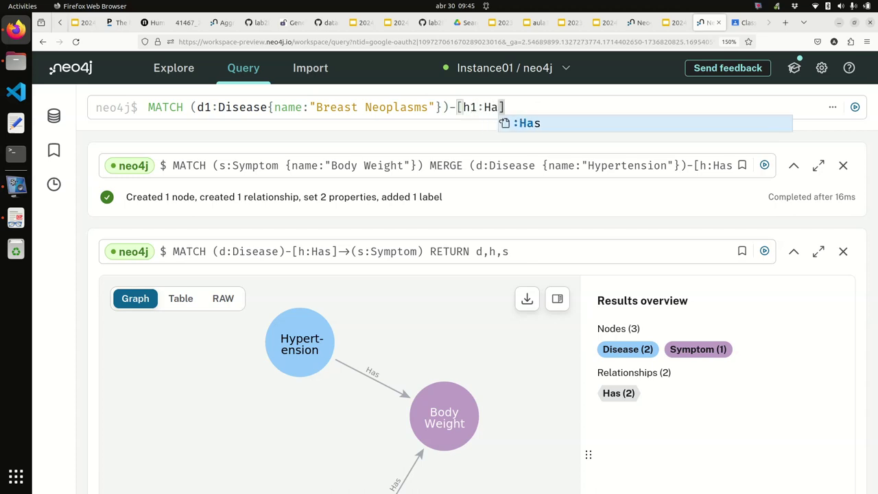
key("Right")
type("->")
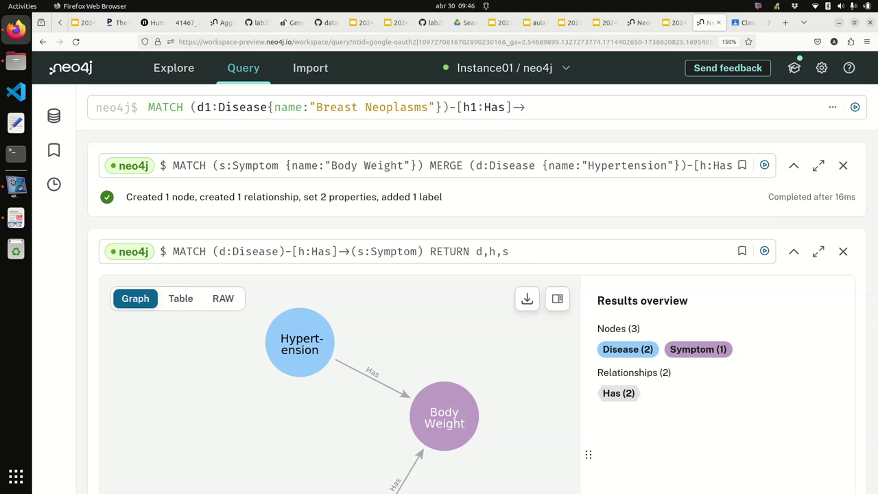
Add the node s:Symptom, without a property filter, as the target of the h1:Has relationship
type("(")
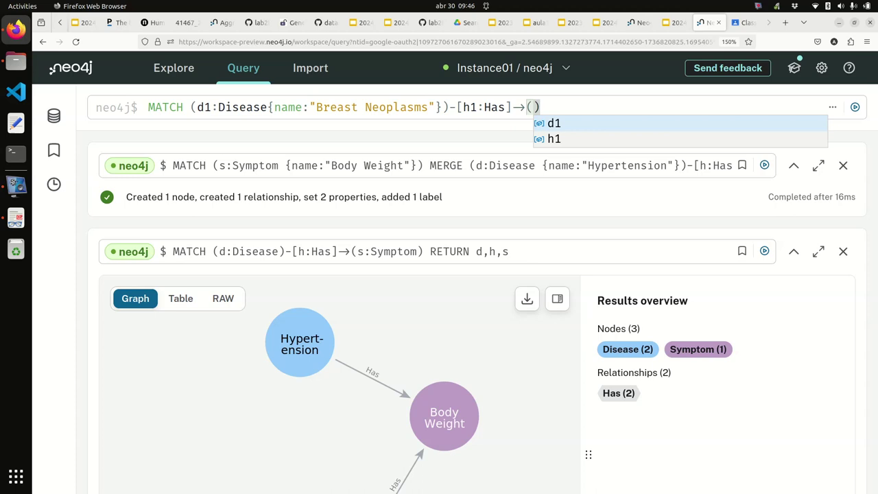
type("s:")
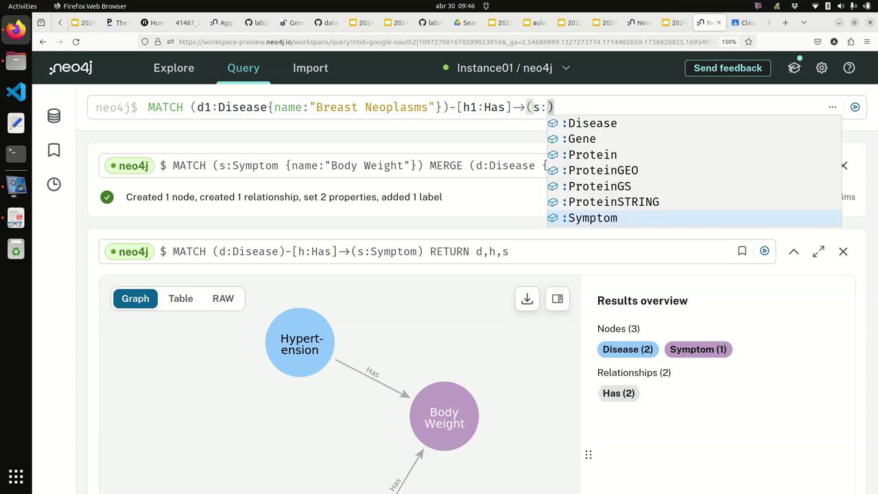
type("Sym")
key("Tab")
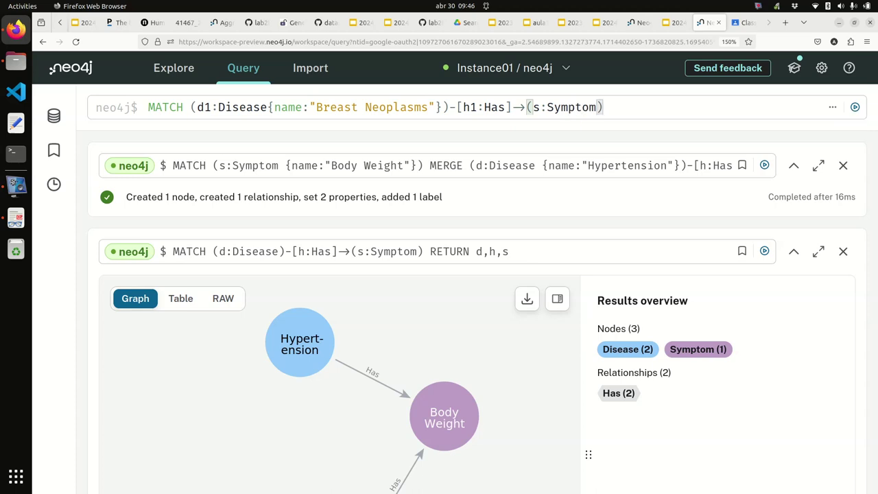
type("{")
key("Escape")
key("BackSpace")
Extend the pattern with an incoming h2:Has relationship to the symptom from the node d2:Disease
type("<-[")
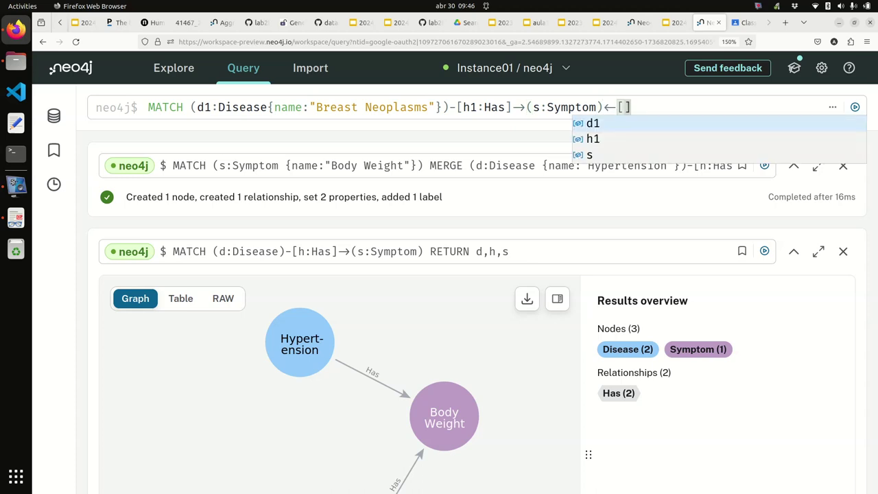
type("h2:Has]")
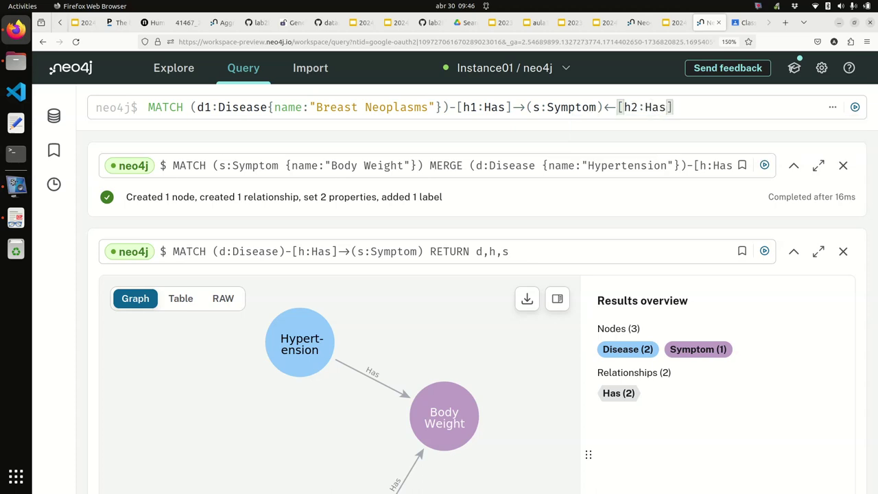
type("-(")
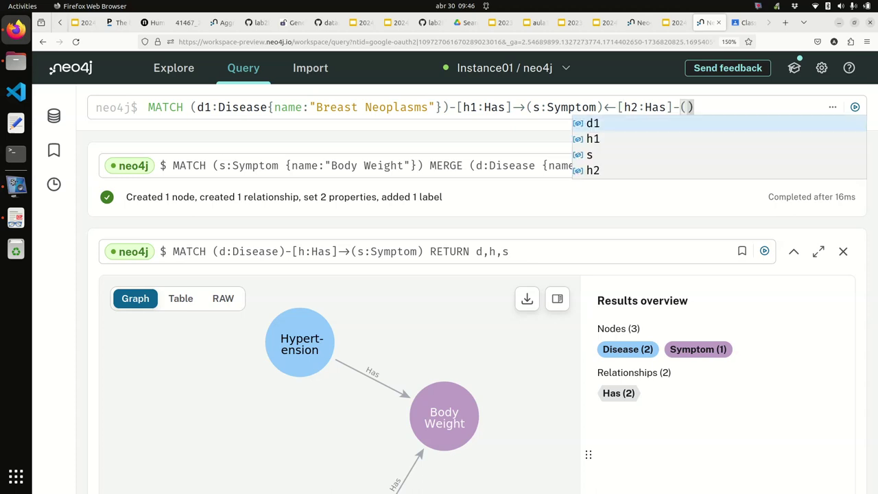
type("d2")
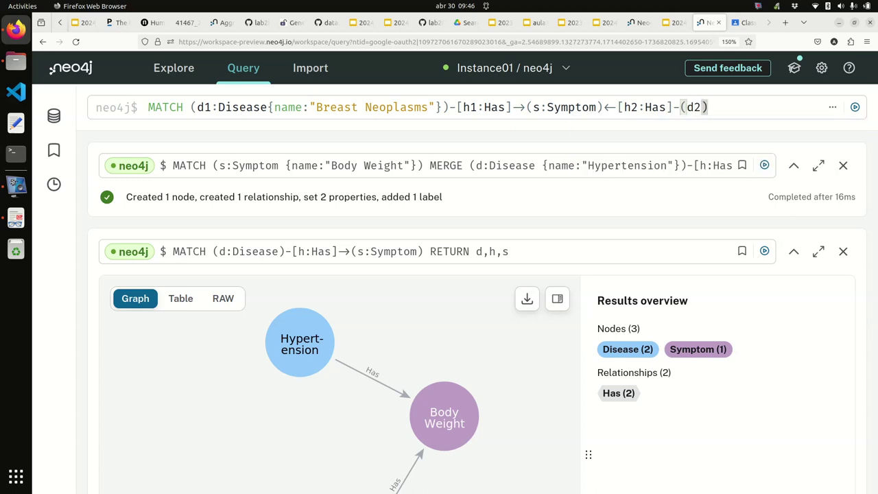
type(":S")
key("BackSpace")
type("D")
key("Return")
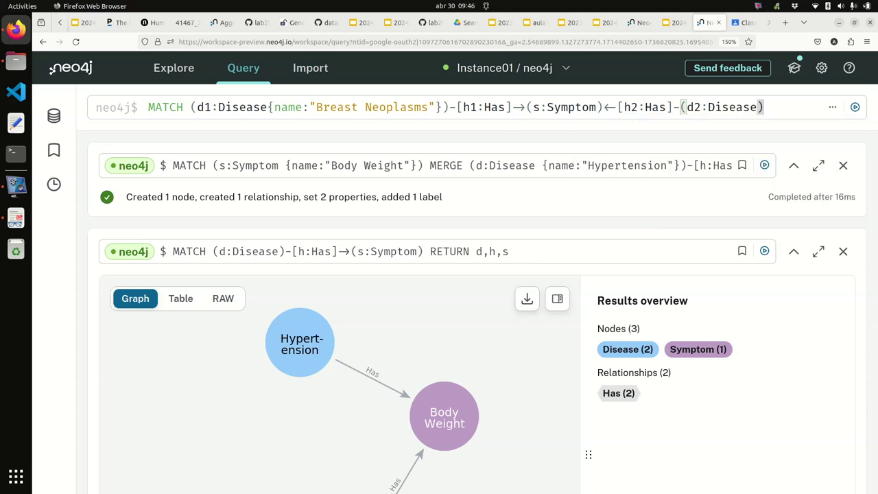
Filter d2:Disease by name "Hypertension", copying the value from the previously run MERGE query
type("{name:")
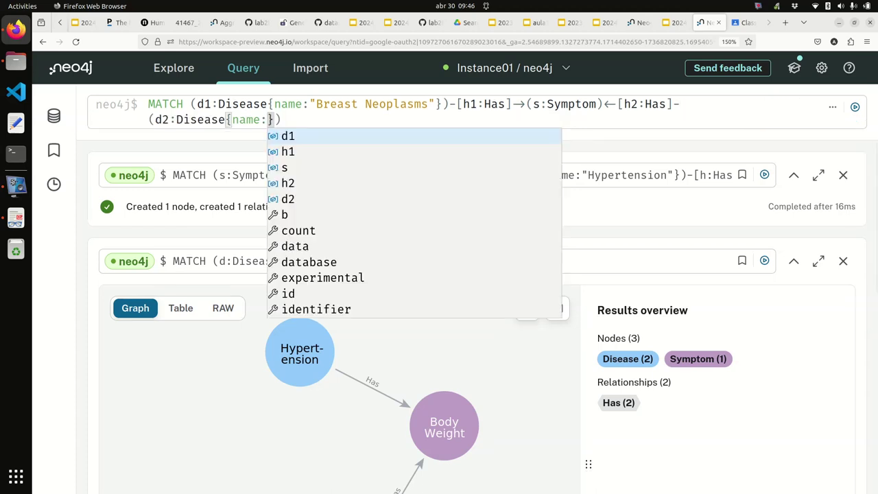
type("\"")
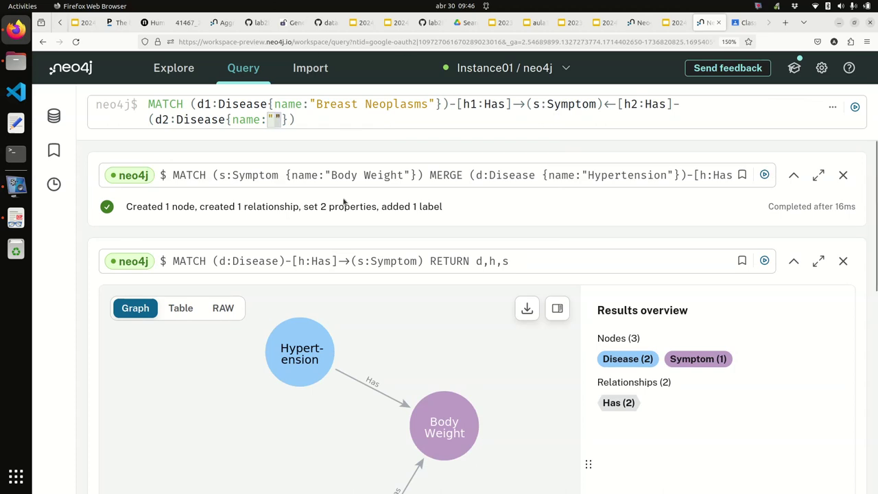
scroll(344, 201, "down", 5)
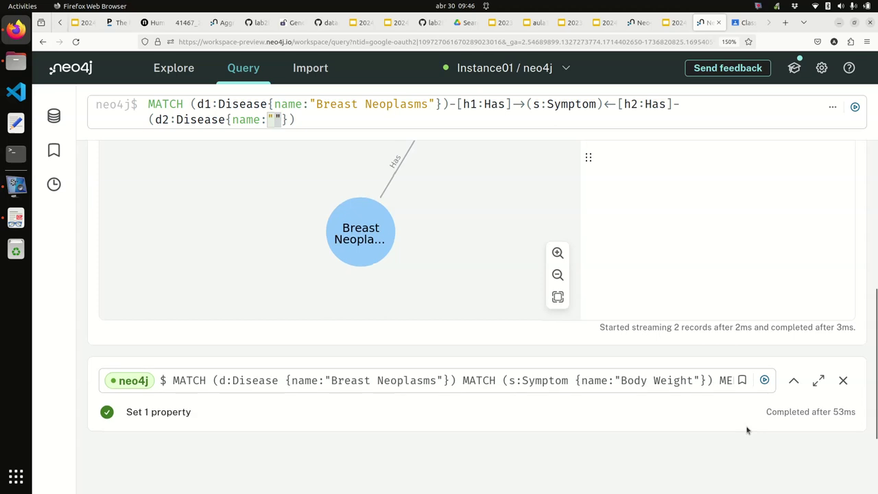
scroll(748, 430, "up", 5)
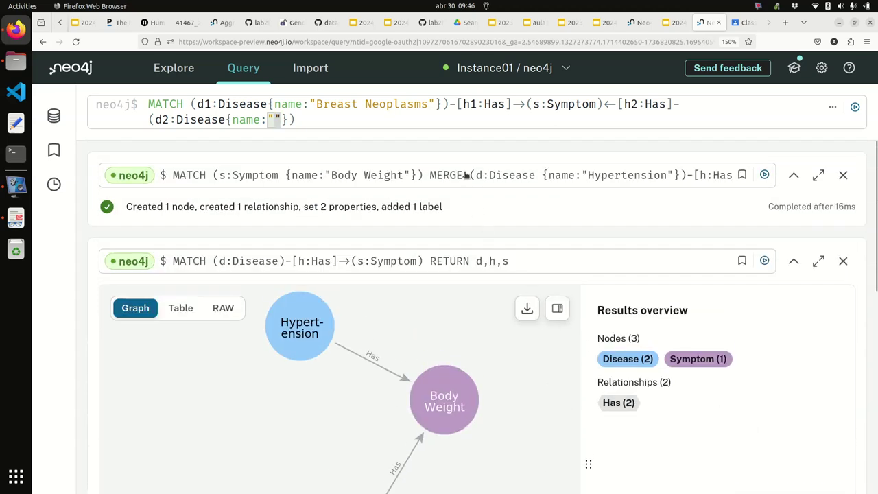
left_click(465, 177)
left_click_drag(300, 186, 390, 188)
key("ctrl+c")
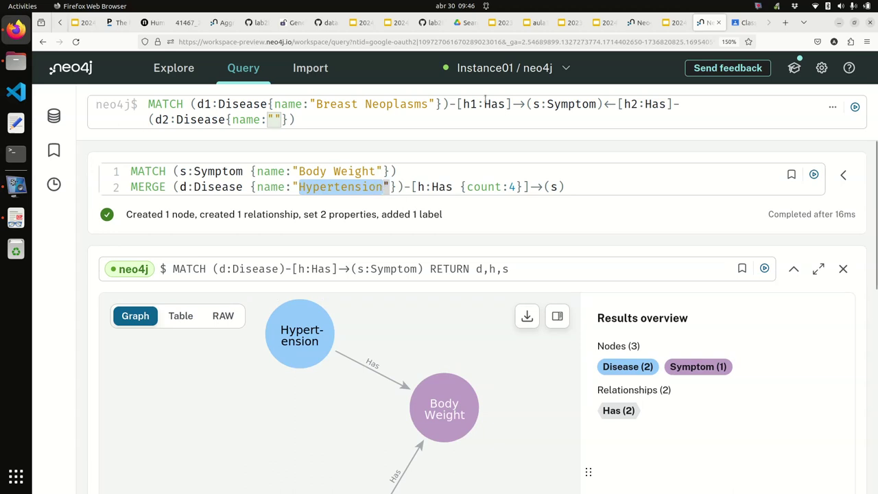
left_click(275, 119)
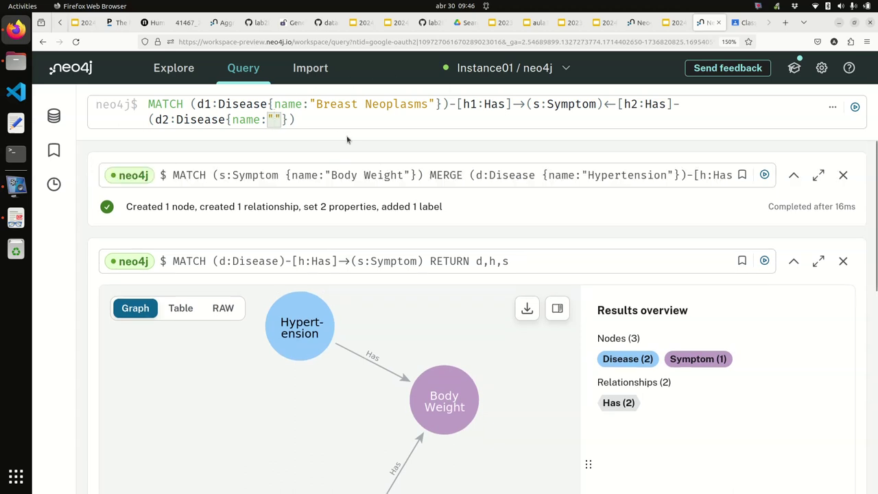
key("ctrl+v")
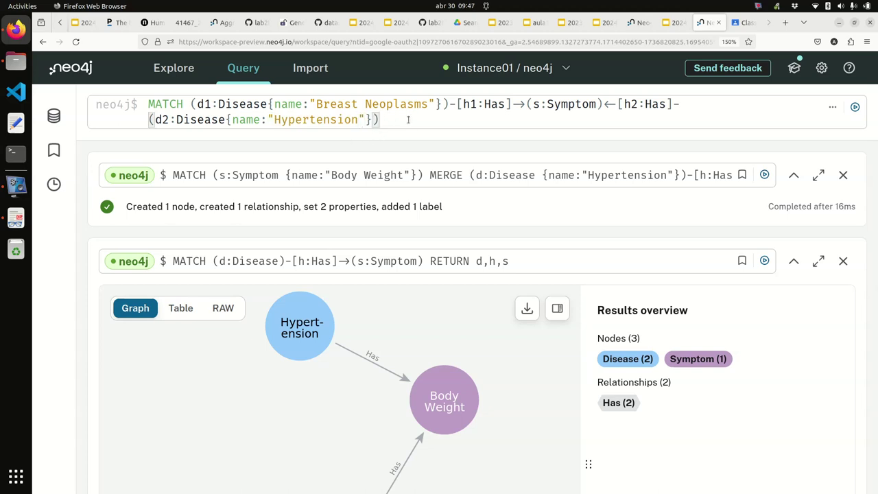
Start a MERGE clause on a new line from d1 with a relationship of type SymtomRelated
key("shift+Return")
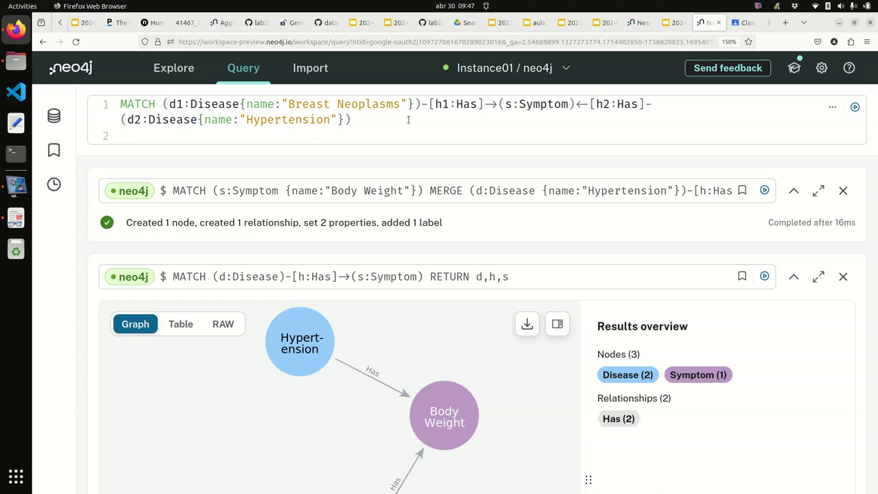
type("MERGE (")
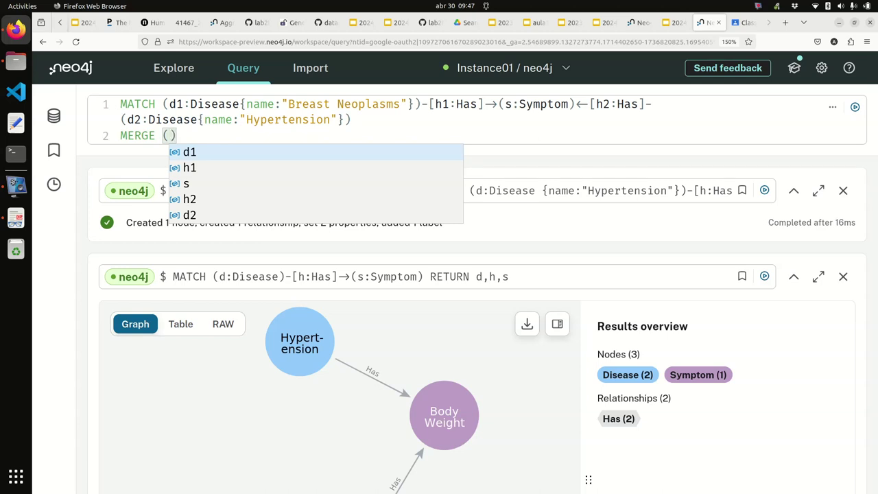
type("d1")
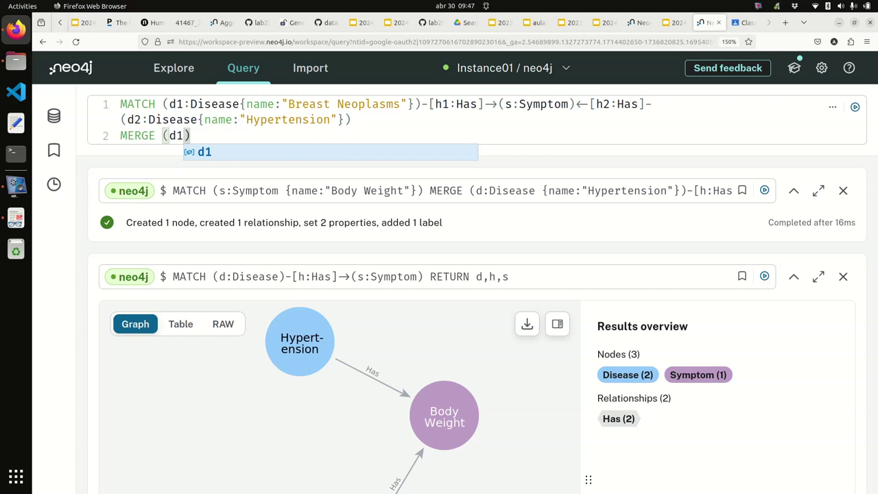
type(")-")
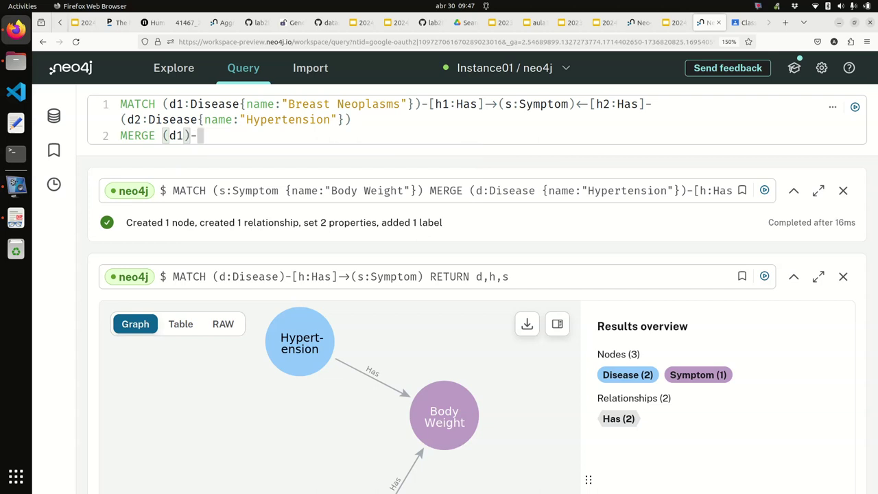
type("[")
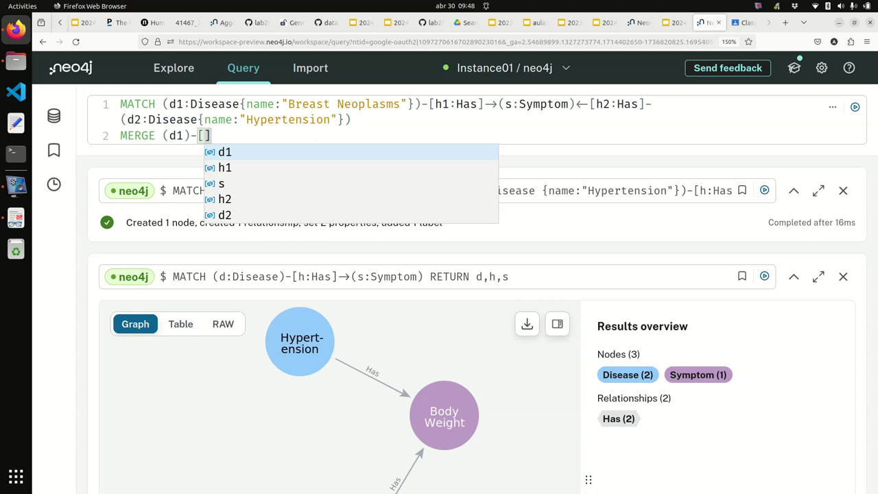
type(":")
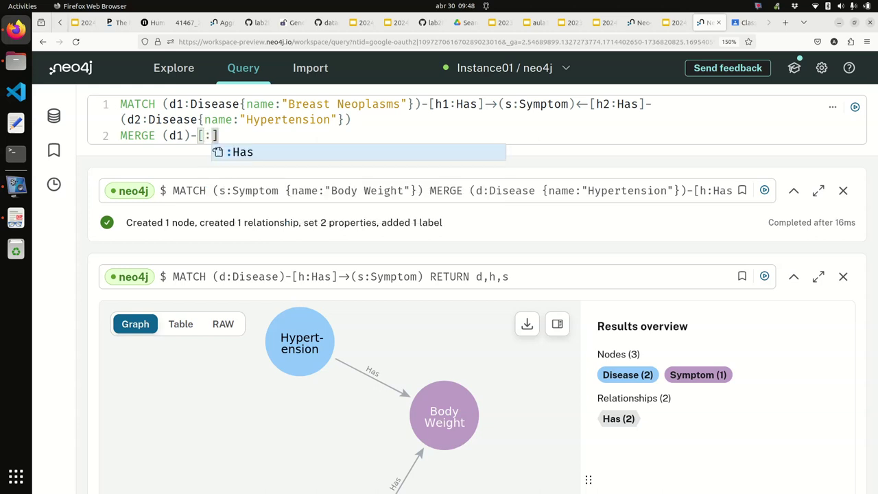
type("Sys")
key("BackSpace")
type("mtomRelat")
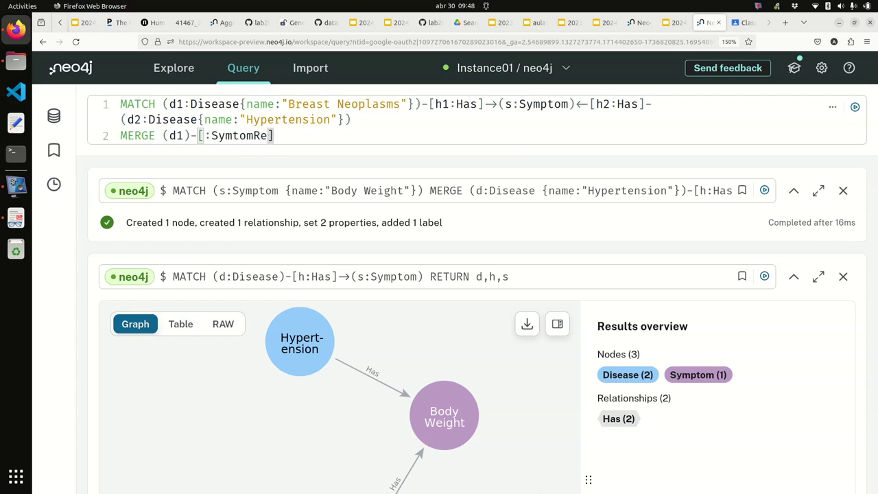
type("ed")
Correct the spelling of the relationship type in the MERGE clause to SymptomRelated
key("Left")
key("Left")
key("Left")
key("Left")
key("Left")
key("Left")
key("Left")
key("Left")
key("Left")
key("Left")
key("Left")
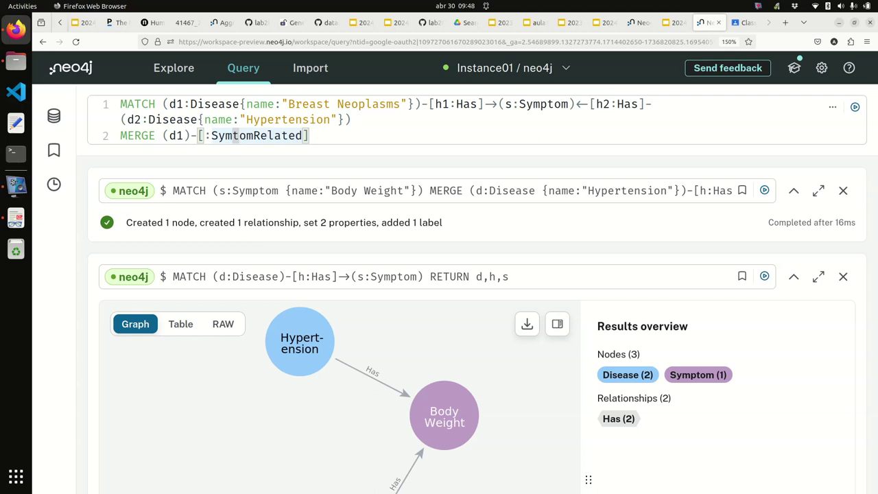
type("p")
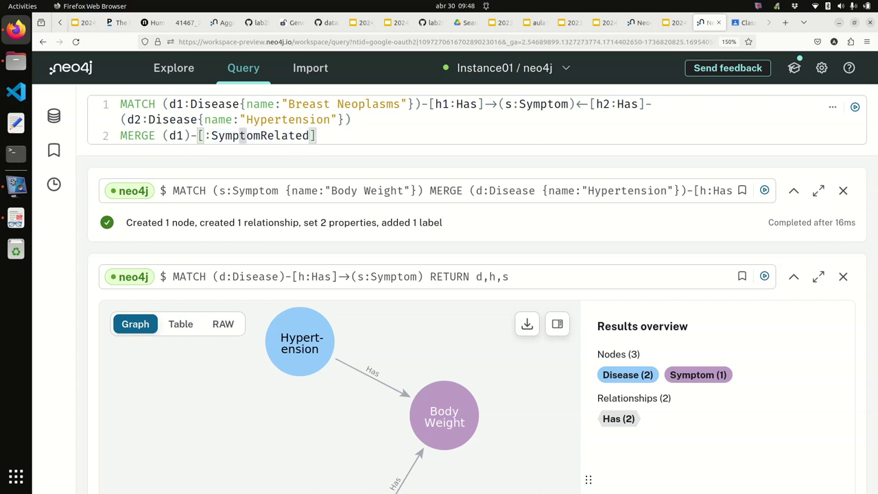
Complete the MERGE pattern by directing the SymptomRelated relationship to the node d2, without a property map
left_click(316, 136)
type("{")
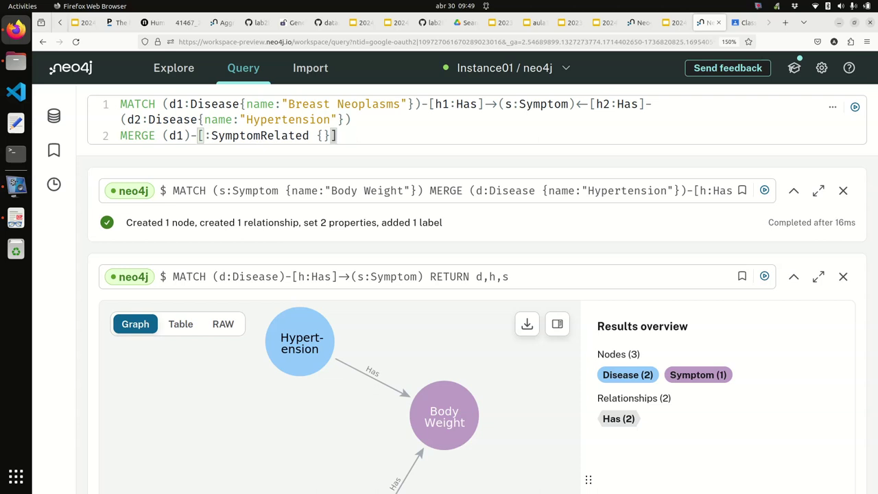
key("BackSpace")
key("BackSpace")
key("BackSpace")
type("->(d2)")
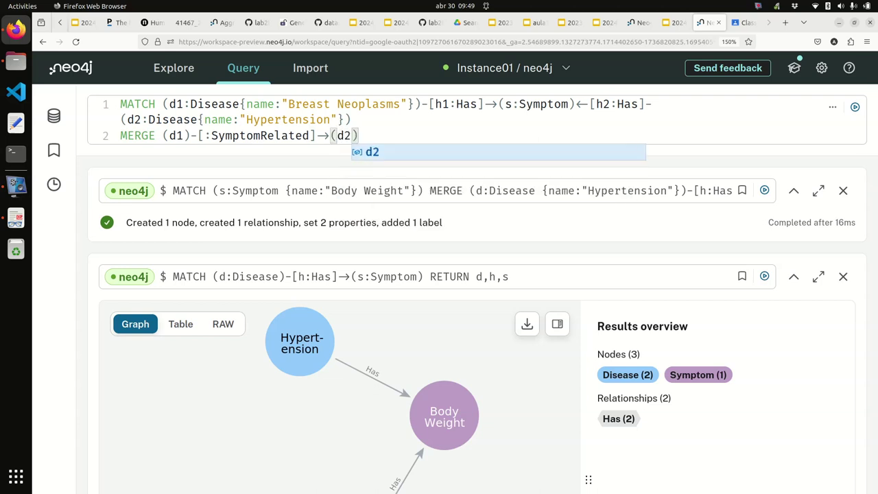
Start an ON CREATE clause below the MERGE and give the SymptomRelated relationship the variable sr
key("Return")
type("ON CREATE")
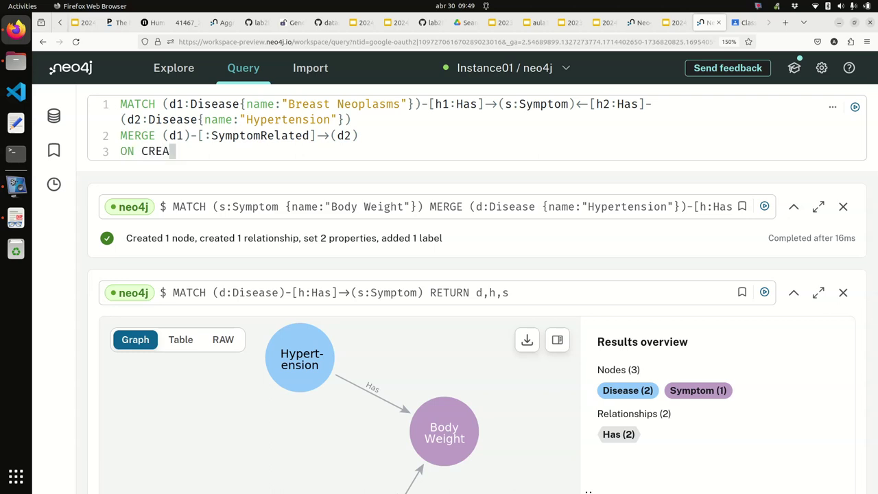
key("Up")
key("Right")
key("Right")
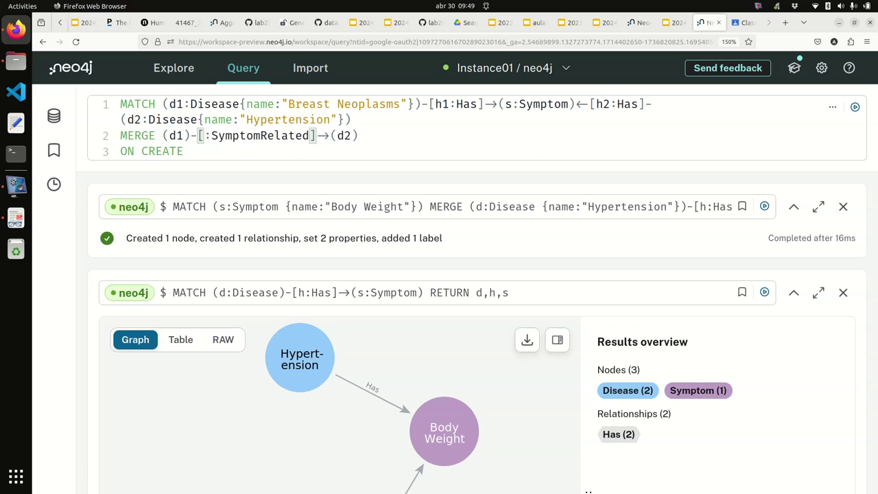
type("sr")
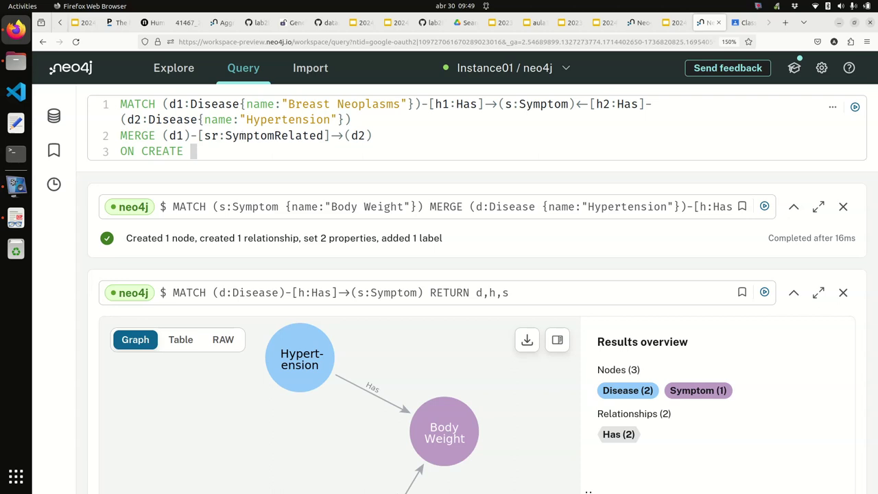
Assign h1.count + h2.count to sr.weight in the ON CREATE clause and run the query
type(" sr.")
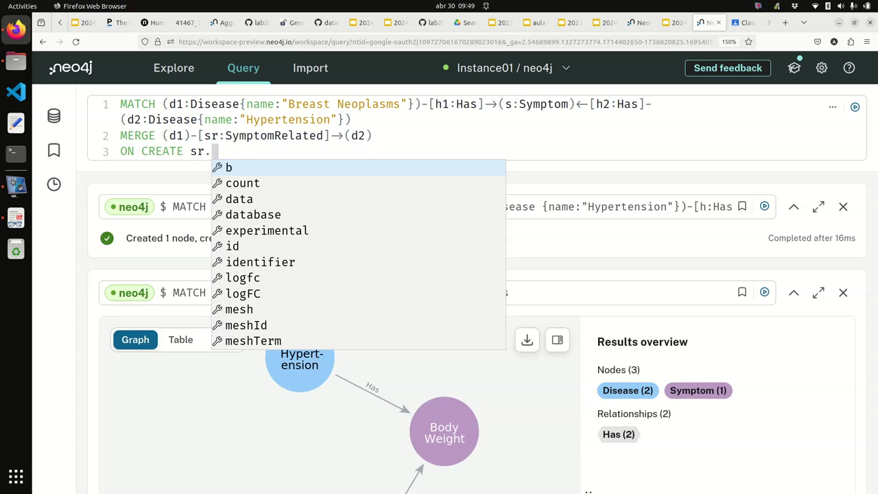
type("weight ")
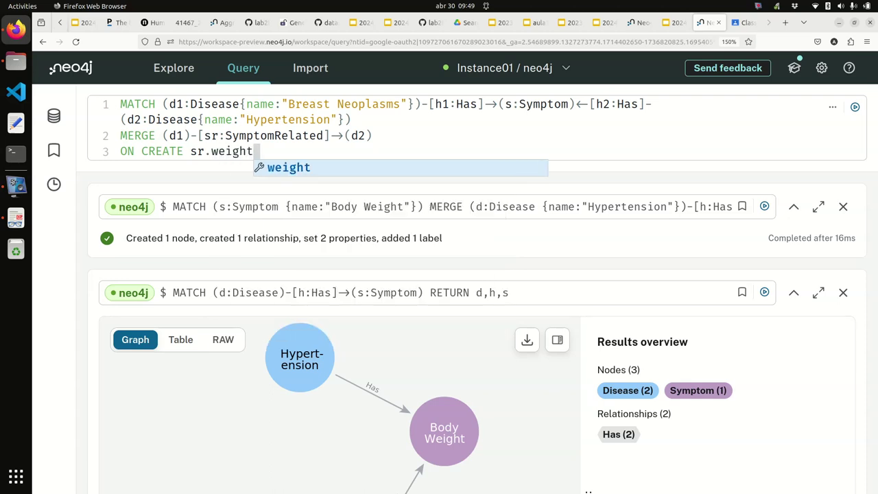
type("=")
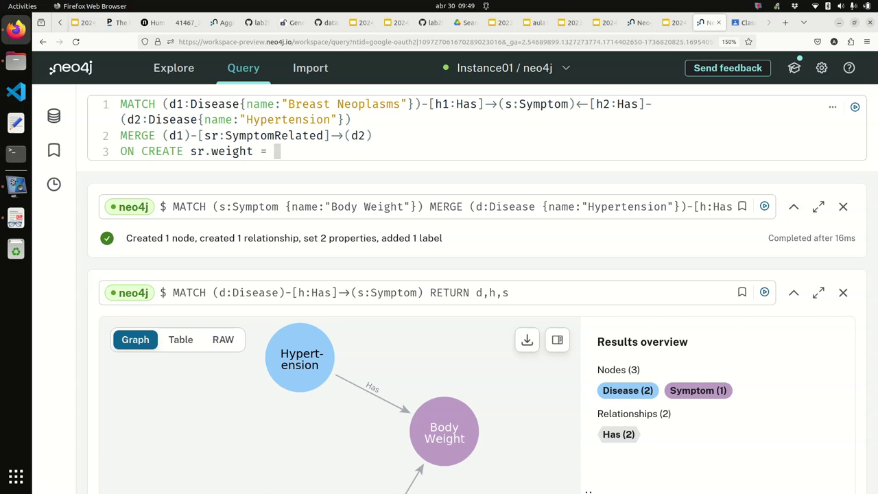
type("h1.")
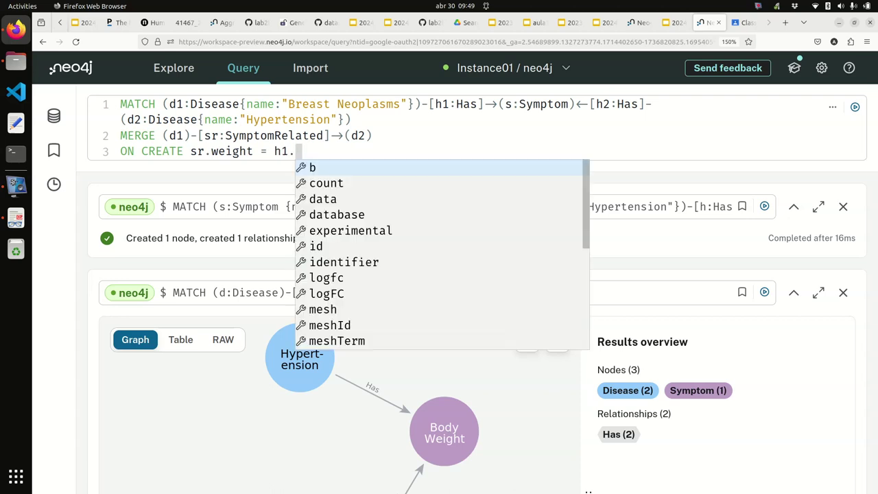
type("count + ")
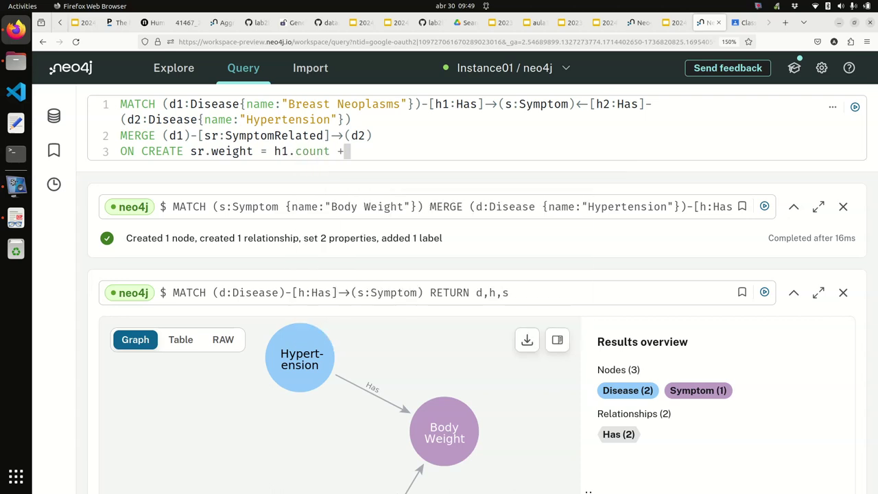
type("h2.count")
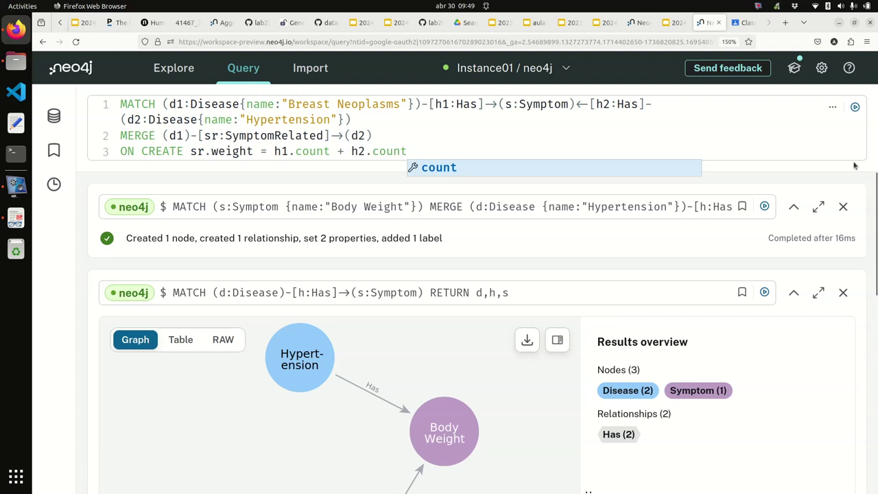
left_click(855, 108)
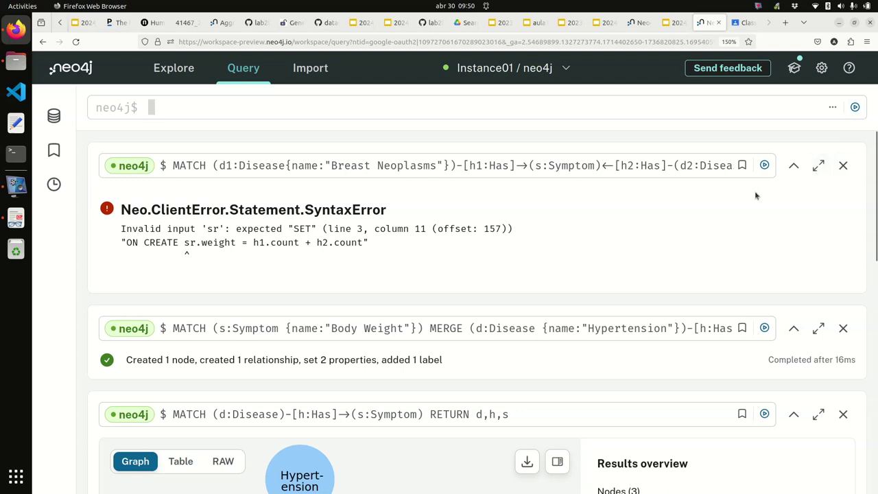
Insert the SET keyword after ON CREATE in the submitted merge query and rerun it
left_click(564, 168)
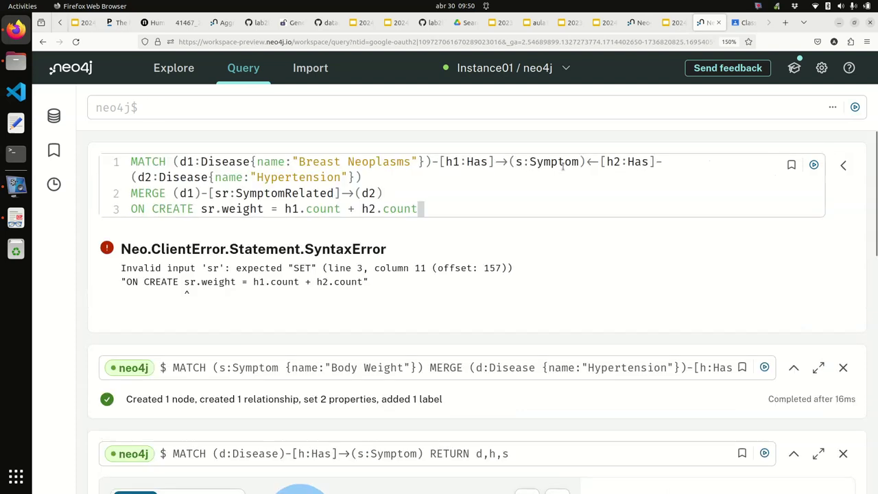
double_click(204, 210)
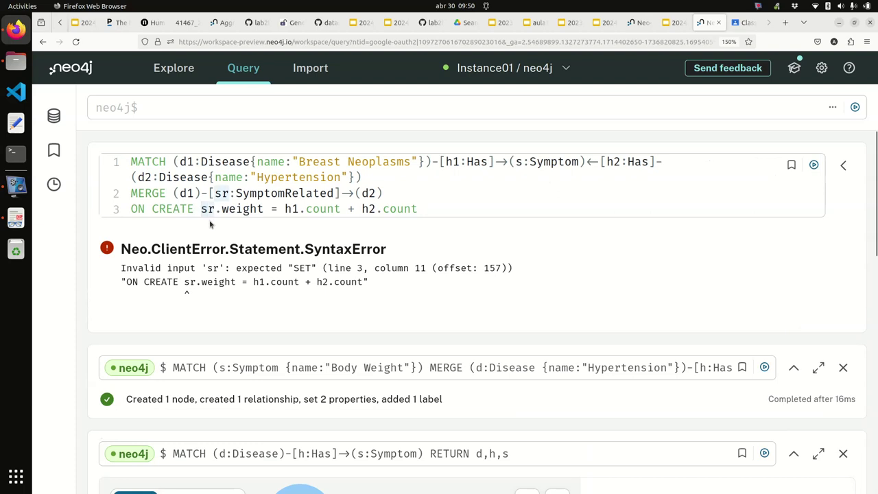
type("SET")
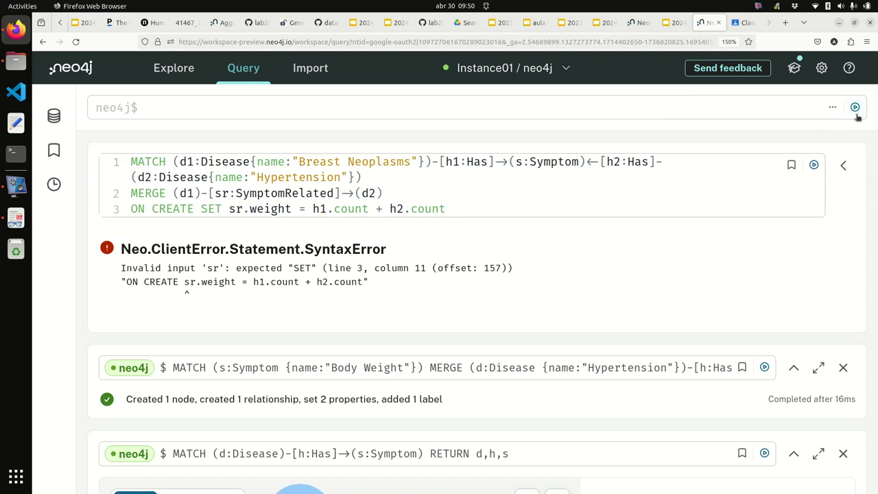
left_click(814, 165)
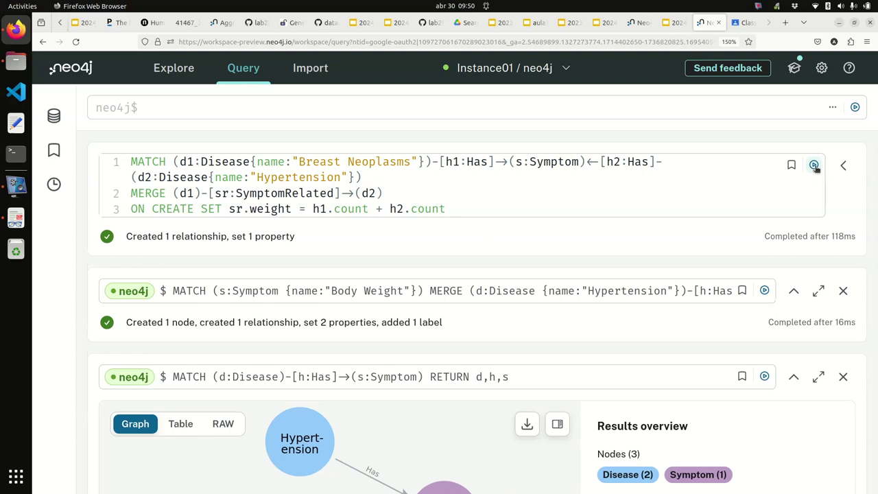
In the earlier Disease-to-Symptom query, replace the h:Has relationship with an untyped relationship r
scroll(677, 236, "down", 5)
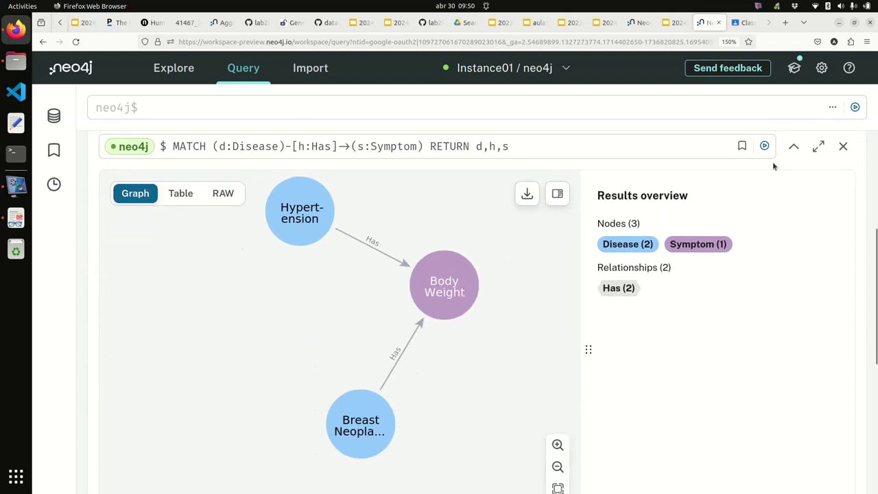
left_click(329, 150)
left_click(304, 142)
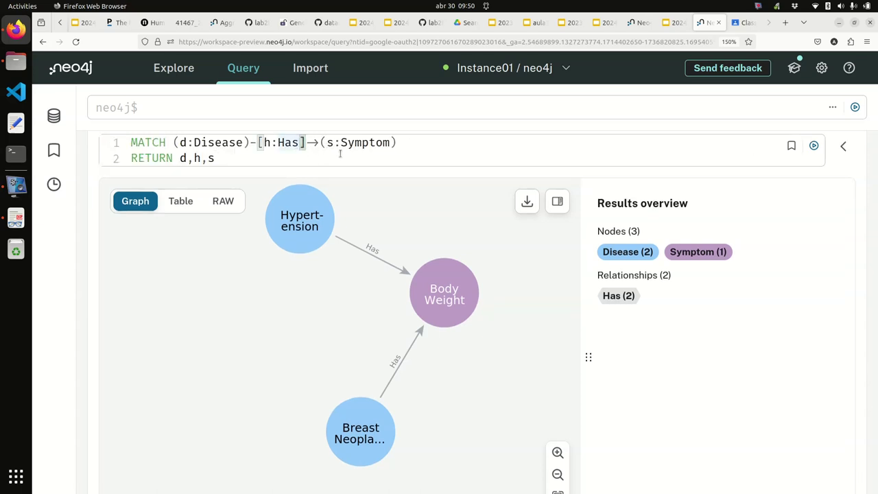
key("BackSpace")
key("BackSpace")
key("BackSpace")
key("BackSpace")
key("BackSpace")
type("r")
Return r instead of h in the Disease-to-Symptom query and run it
key("Down")
key("Left")
key("Left")
key("BackSpace")
type("r")
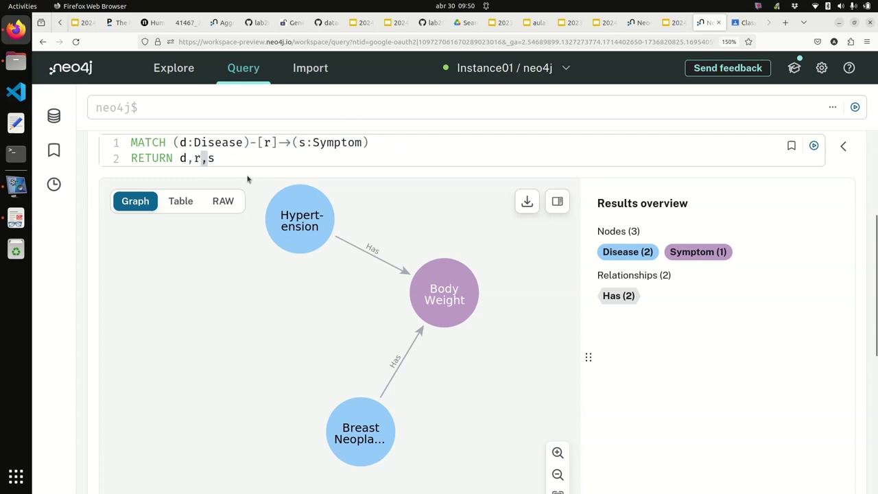
left_click(814, 145)
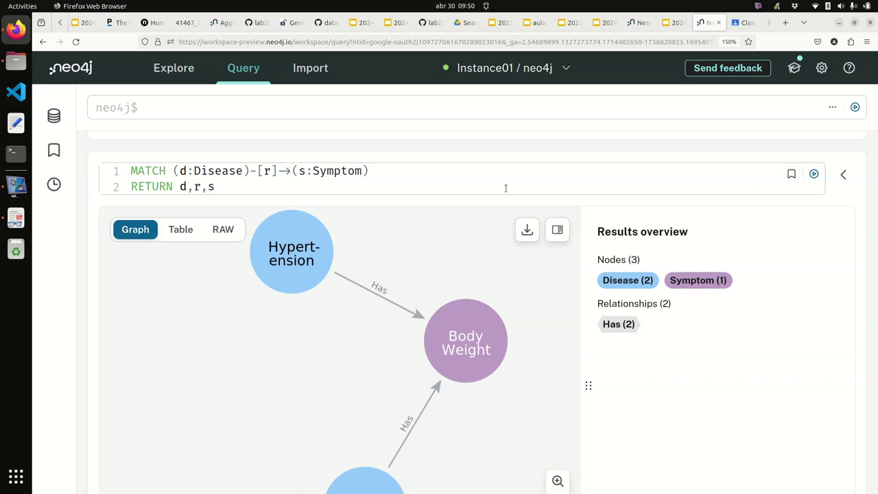
Replace the source node d:Disease in the MATCH pattern with the unlabelled node n1
left_click(243, 171)
key("BackSpace")
key("BackSpace")
key("BackSpace")
key("BackSpace")
key("BackSpace")
key("BackSpace")
key("BackSpace")
key("BackSpace")
key("BackSpace")
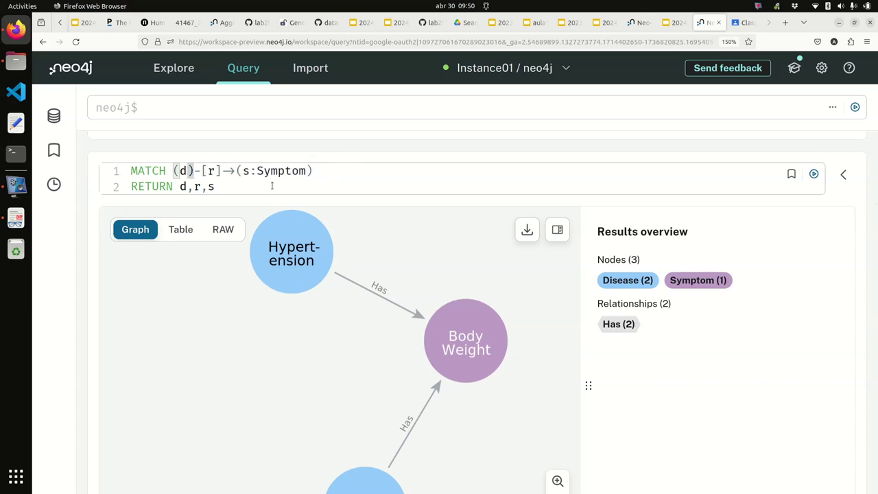
type("n1")
Replace the target node s:Symptom in the MATCH pattern with the unlabelled node n2
key("ctrl+Right")
key("ctrl+Right")
key("ctrl+Right")
key("ctrl+Right")
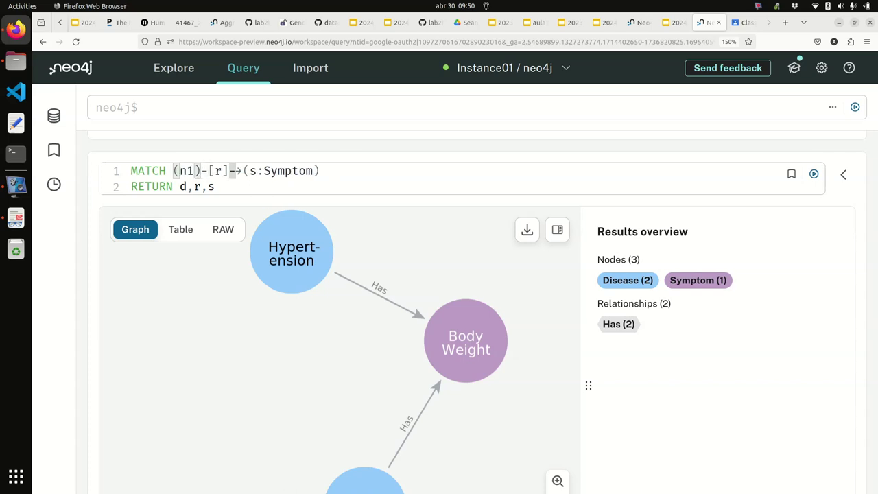
key("BackSpace")
key("BackSpace")
key("BackSpace")
key("BackSpace")
key("BackSpace")
key("BackSpace")
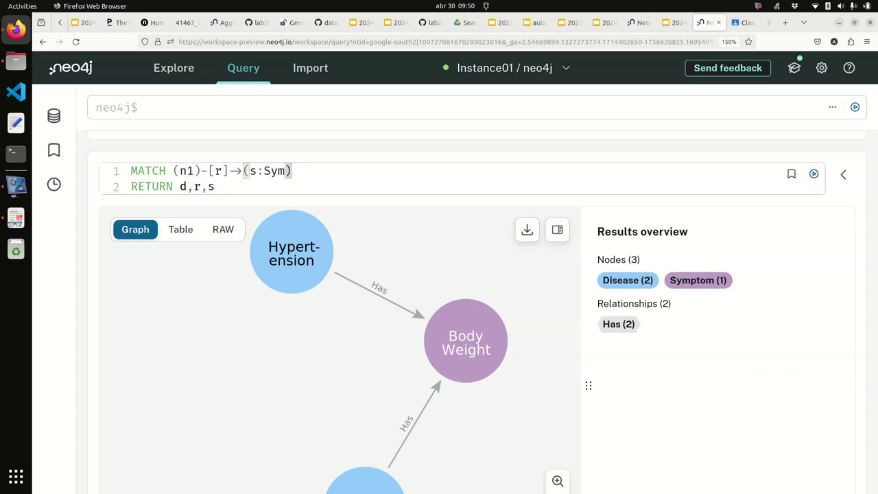
key("BackSpace")
key("BackSpace")
key("BackSpace")
type("n2")
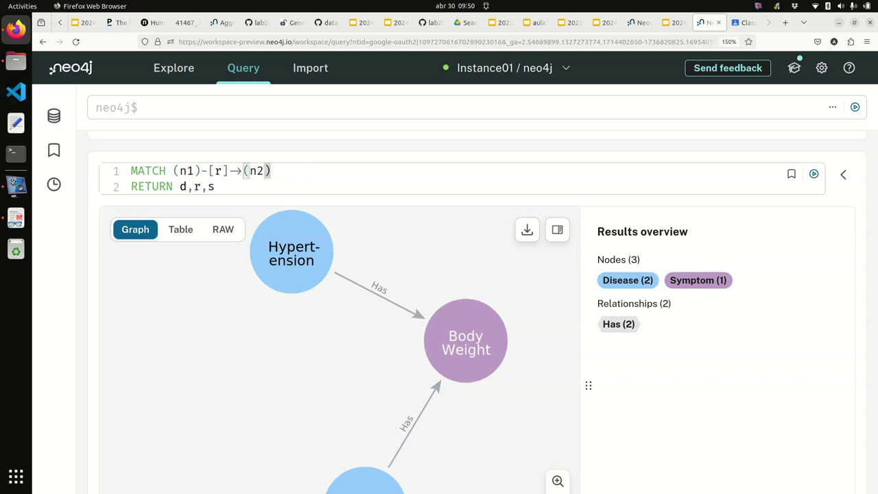
Change the RETURN clause to n1,r,n2 and run the query for the whole graph
left_click(226, 187)
key("BackSpace")
key("BackSpace")
key("BackSpace")
key("BackSpace")
key("BackSpace")
type("n1")
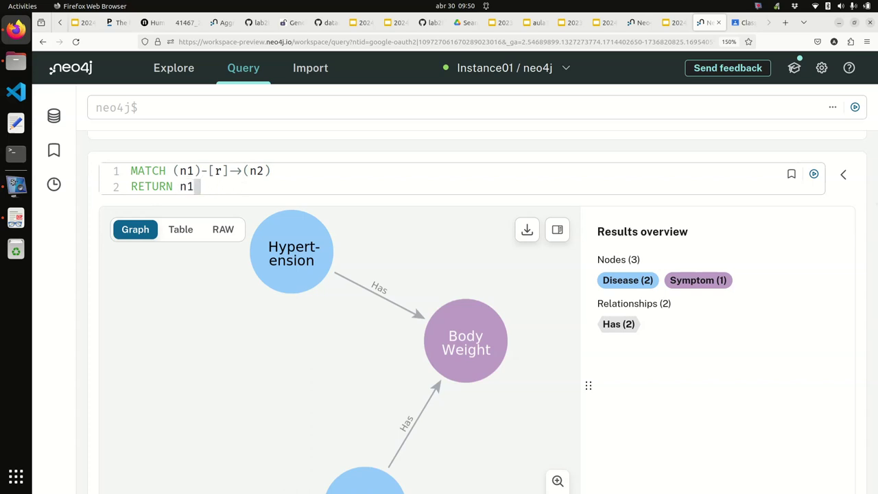
type(",r,n2")
left_click(815, 175)
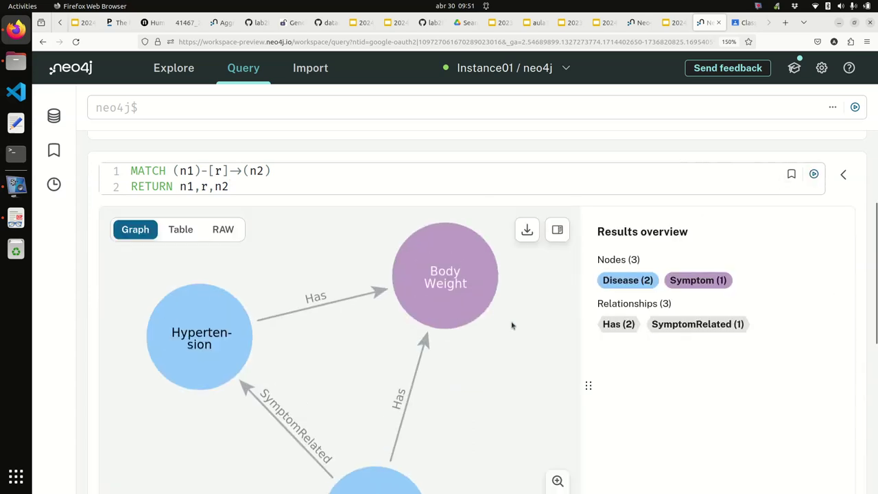
Review the full merge query and inspect the properties of the SymptomRelated relationship in the result graph
scroll(790, 350, "down", 4)
scroll(790, 349, "up", 8)
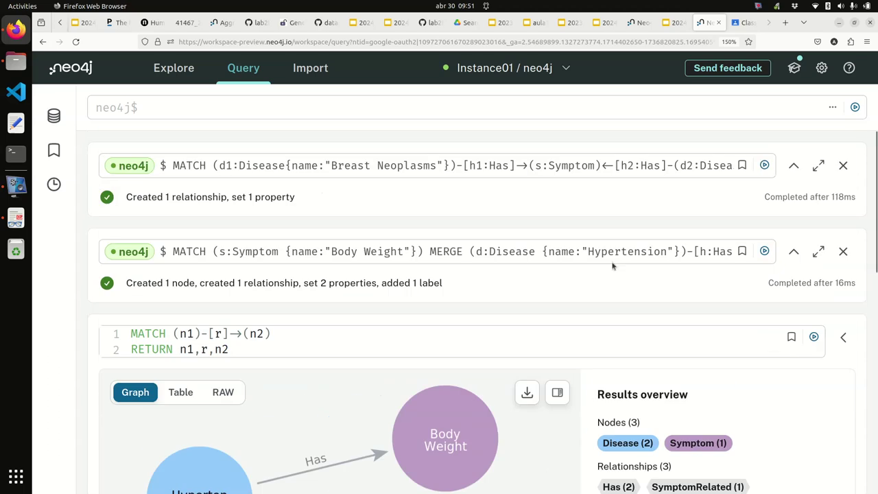
left_click(393, 170)
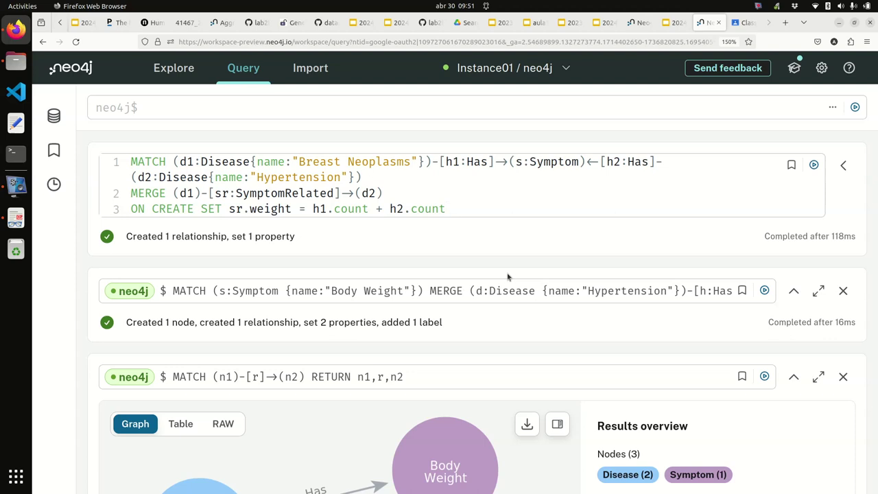
scroll(461, 277, "down", 3)
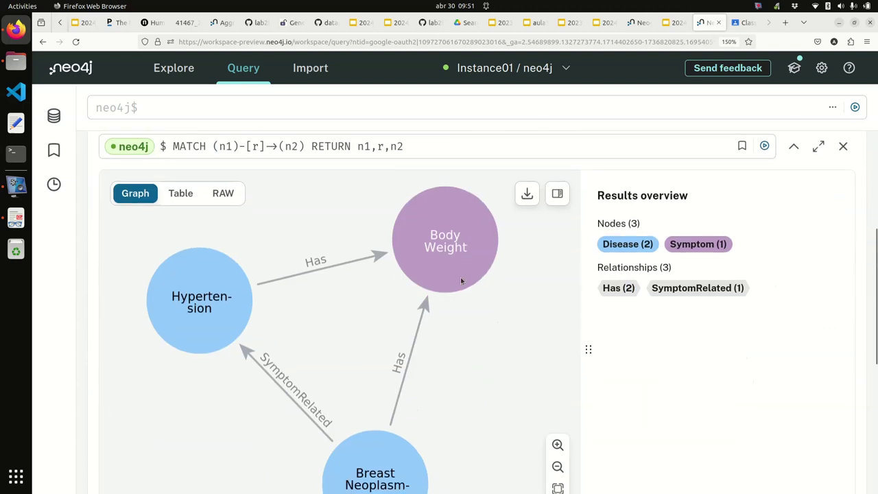
scroll(460, 277, "down", 1)
left_click(306, 332)
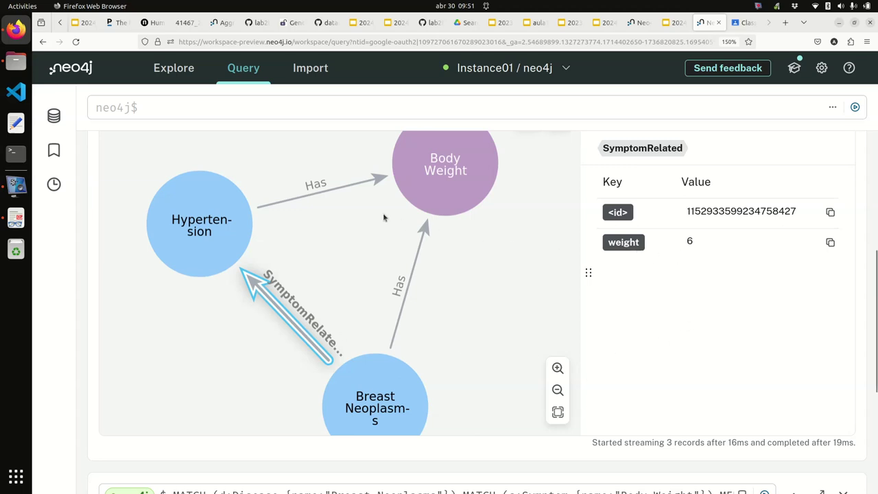
scroll(383, 213, "down", 3)
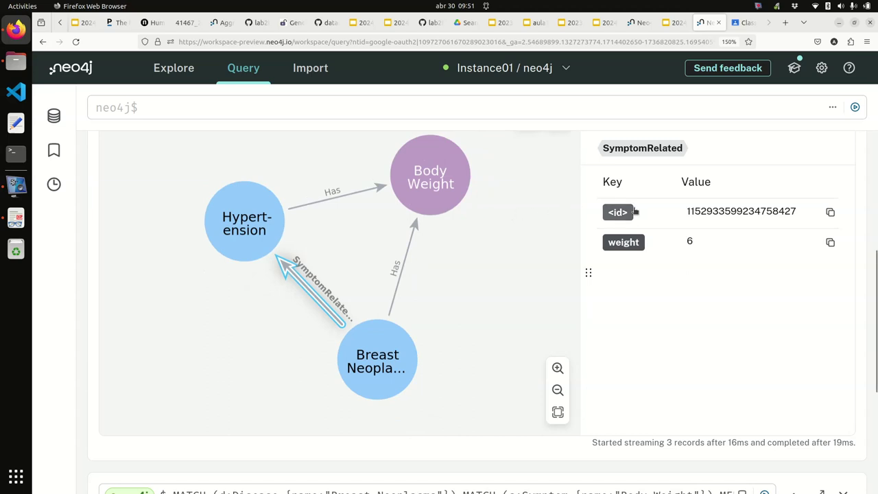
Start a new query with the partial pattern MATCH (n1)-[sr:Symp] and run it
scroll(832, 242, "up", 5)
left_click(190, 103)
type("MATCH ")
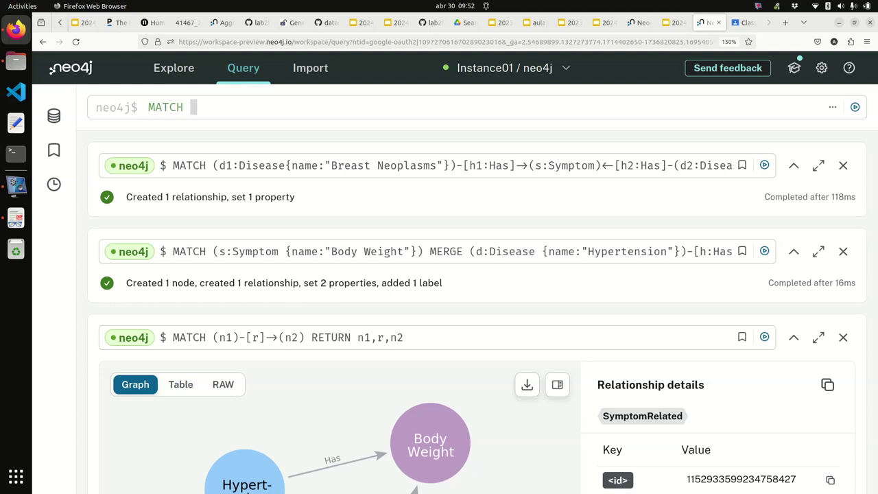
type("(n1")
key("Right")
type("-[")
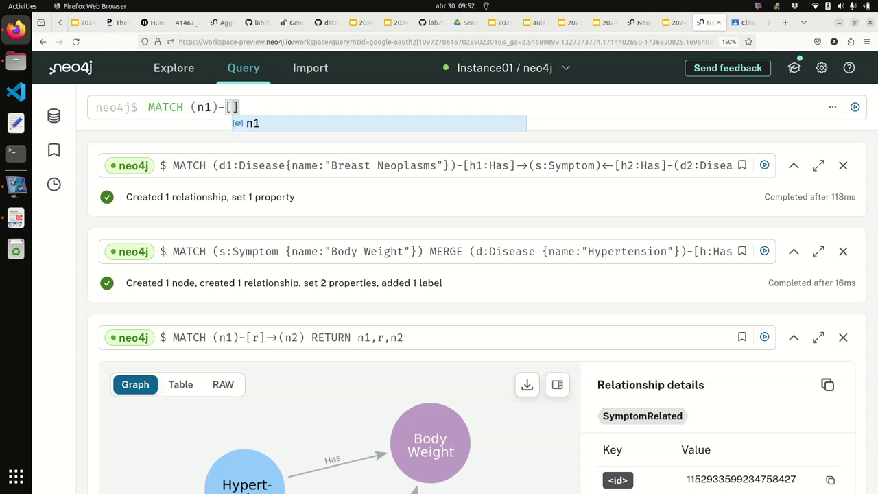
type("sr:")
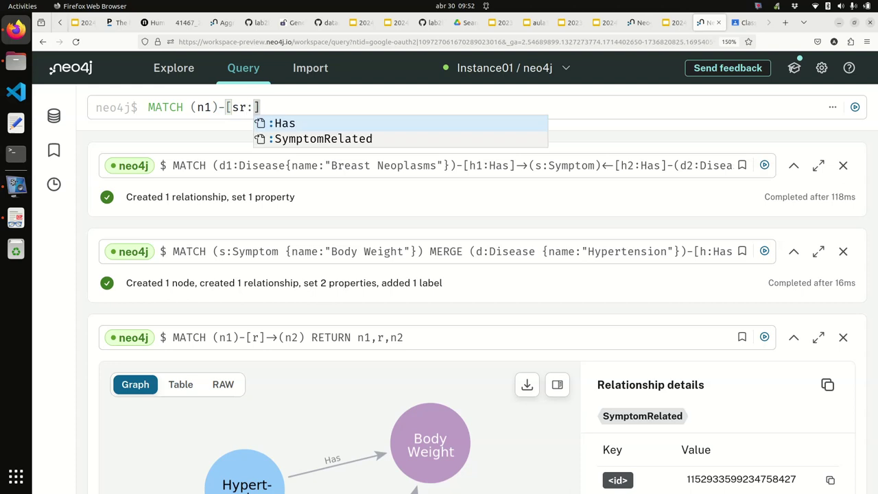
type("Symp")
key("ctrl+Return")
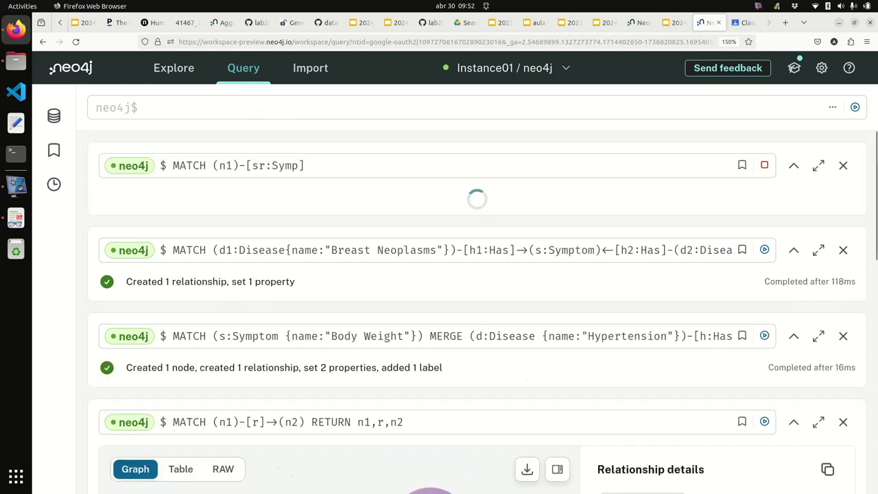
Complete the submitted query's pattern as MATCH (n1)-[sr:SymptomRelated]-(n2)
left_click(380, 172)
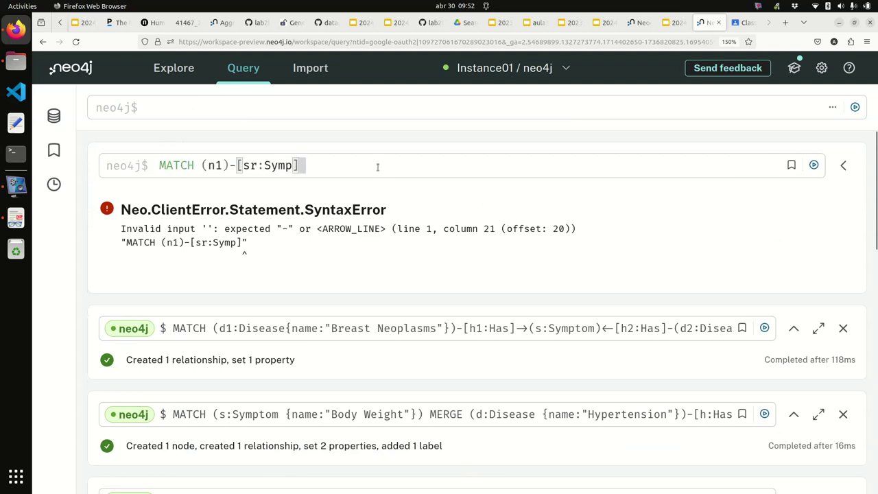
key("BackSpace")
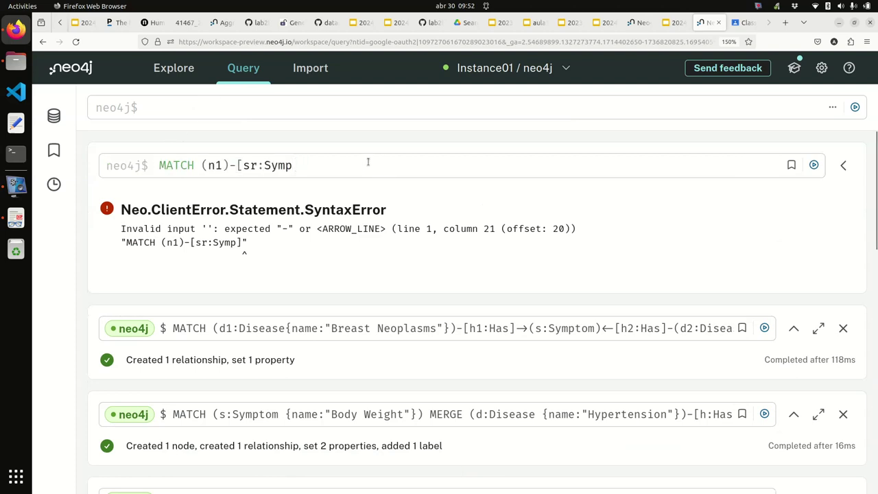
type("to")
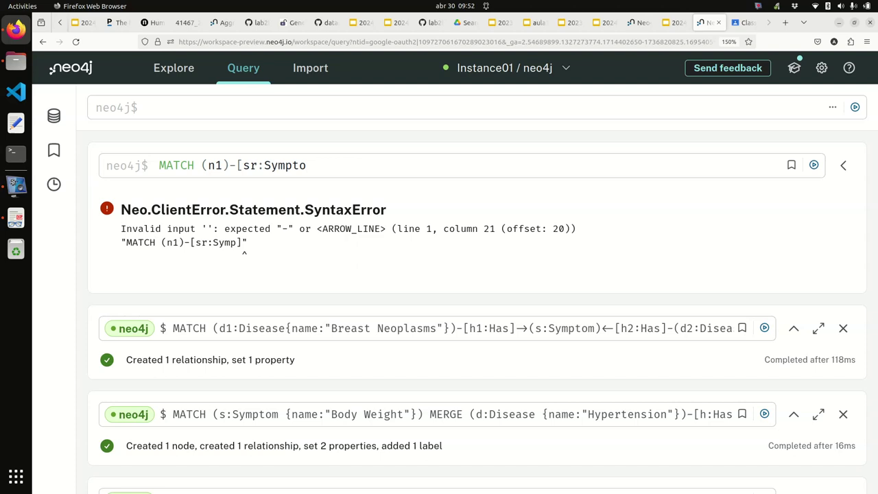
type("mRelated")
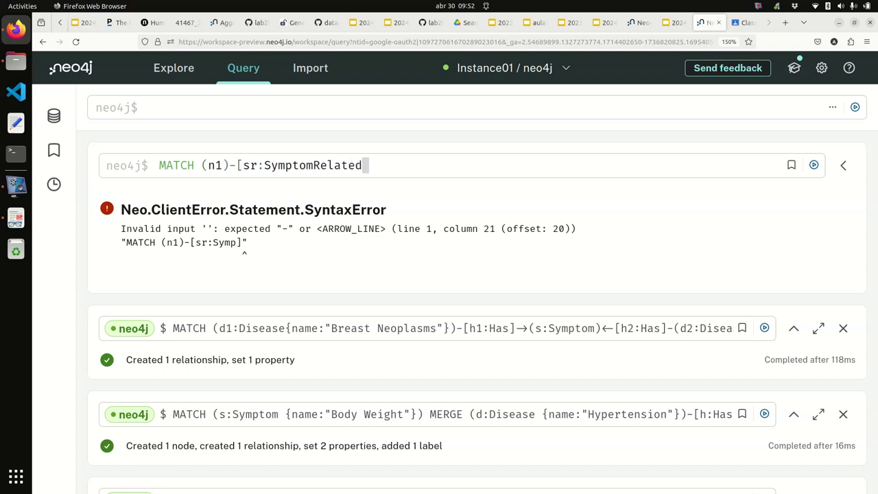
type("]-(n2)")
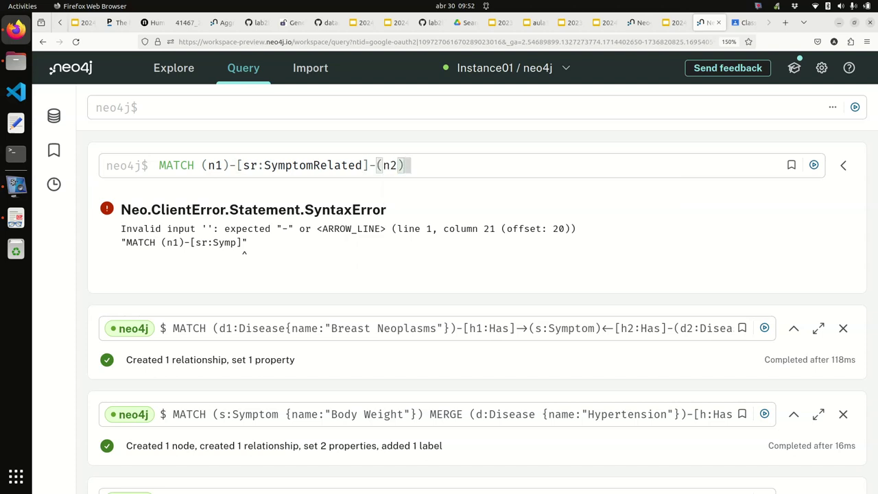
Add the clause DELETE sr on a new line and run the query to remove the SymptomRelated relationships
key("shift+Return")
type("DEL")
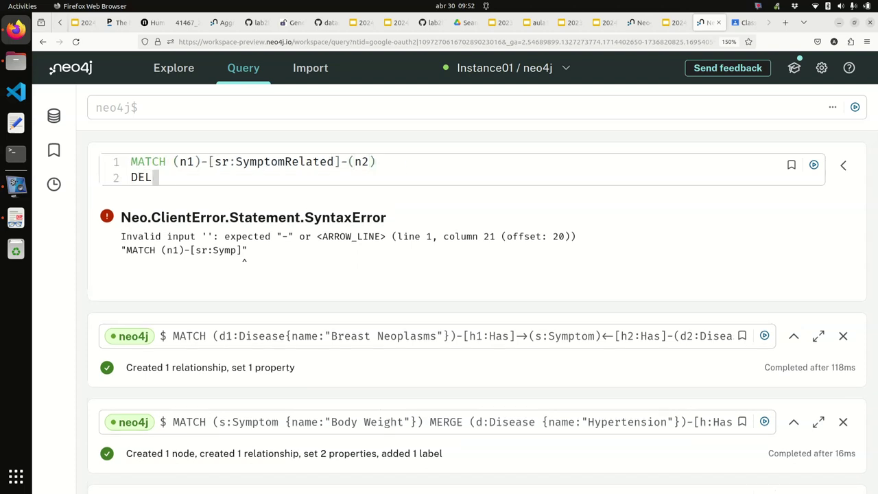
type("ETE sr")
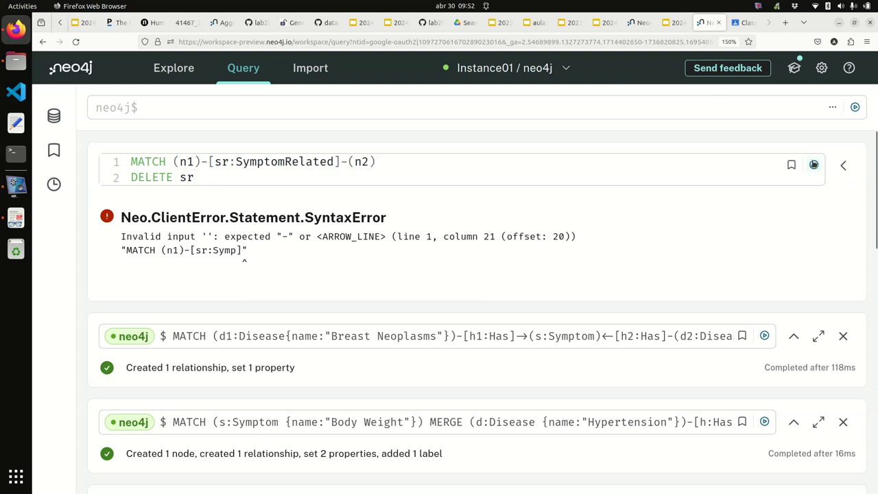
left_click(814, 165)
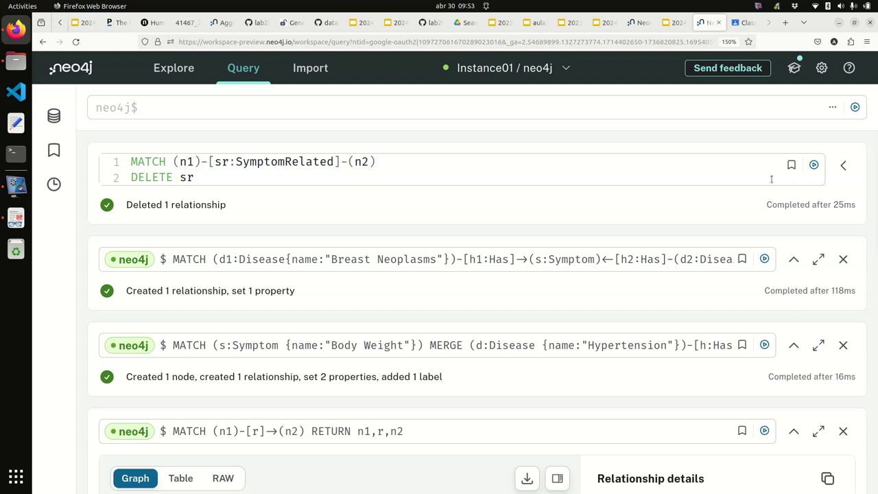
Copy the whole earlier Breast Neoplasms–Hypertension merge query into the empty main query editor
left_click(417, 259)
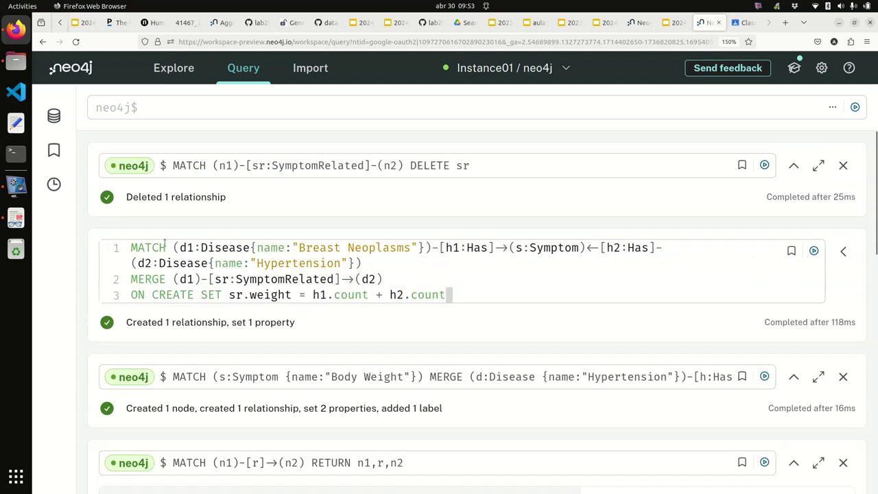
left_click(132, 248)
left_click_drag(132, 248, 457, 302)
key("ctrl+c")
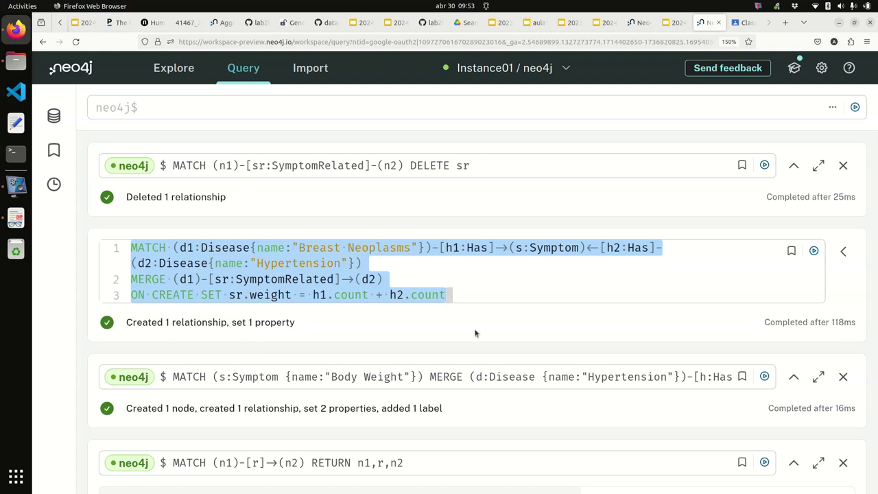
left_click(313, 107)
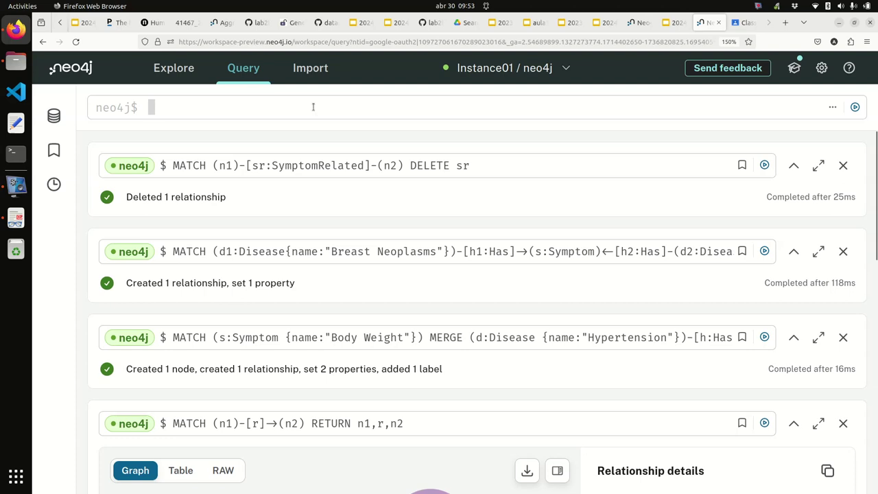
key("ctrl+v")
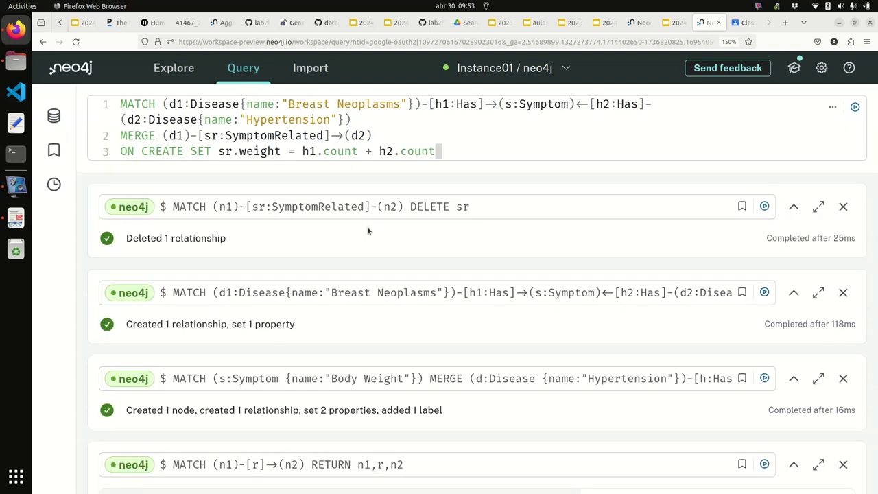
Remove the "Breast Neoplasms" name filter from d1 so the pattern starts with (d1:Disease)
key("Up")
key("Up")
key("Up")
key("Up")
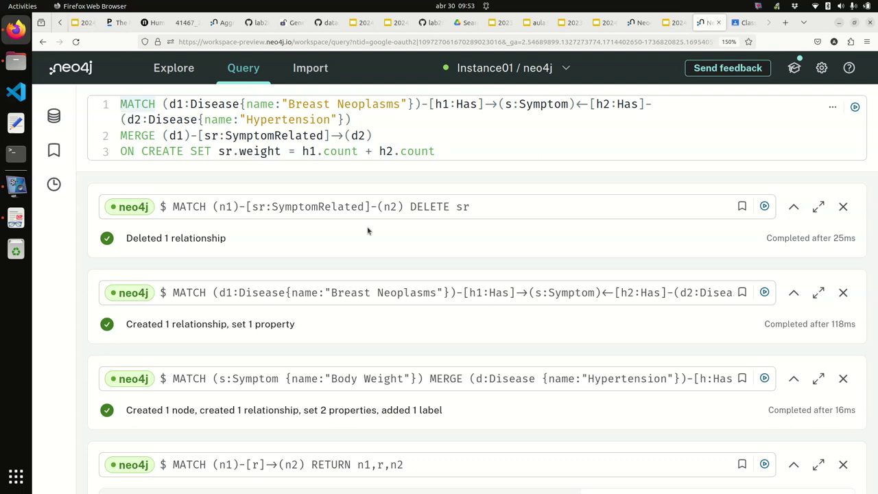
left_click(420, 104)
key("BackSpace")
key("BackSpace")
key("BackSpace")
key("BackSpace")
key("BackSpace")
key("BackSpace")
key("BackSpace")
key("BackSpace")
key("BackSpace")
key("BackSpace")
key("BackSpace")
key("BackSpace")
key("BackSpace")
key("BackSpace")
key("BackSpace")
key("BackSpace")
key("BackSpace")
key("BackSpace")
key("BackSpace")
key("BackSpace")
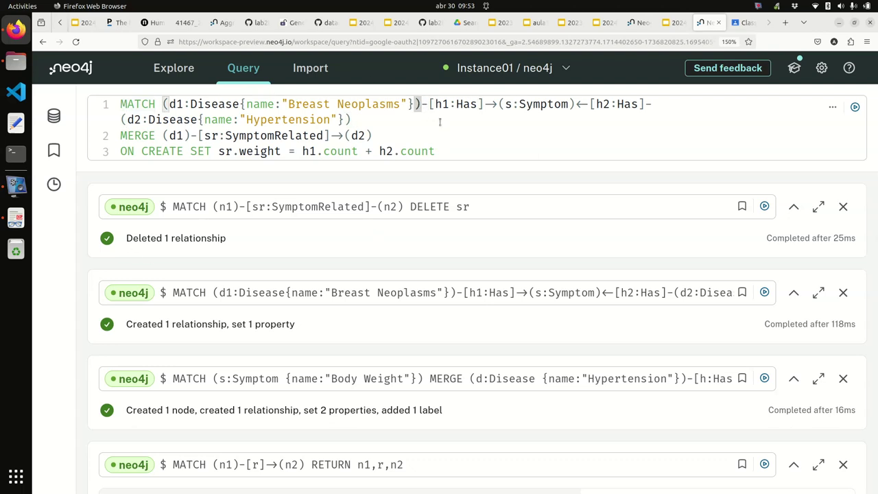
key("BackSpace")
key("BackSpace")
key("BackSpace")
key("BackSpace")
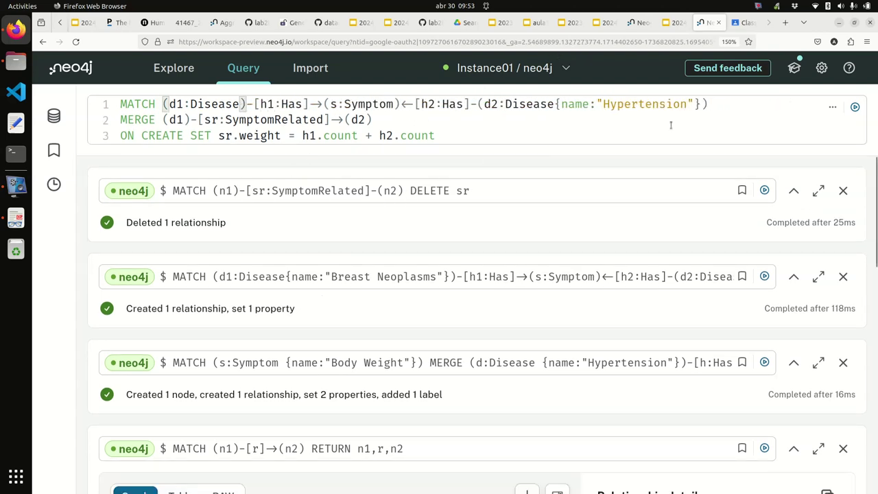
Remove the "Hypertension" name filter so the pattern ends with (d2:Disease), and run the merge query for all diseases
left_click(701, 104)
key("BackSpace")
key("BackSpace")
key("BackSpace")
key("BackSpace")
key("BackSpace")
key("BackSpace")
key("BackSpace")
key("BackSpace")
key("BackSpace")
key("BackSpace")
key("BackSpace")
key("BackSpace")
key("BackSpace")
key("BackSpace")
key("BackSpace")
key("BackSpace")
key("BackSpace")
key("BackSpace")
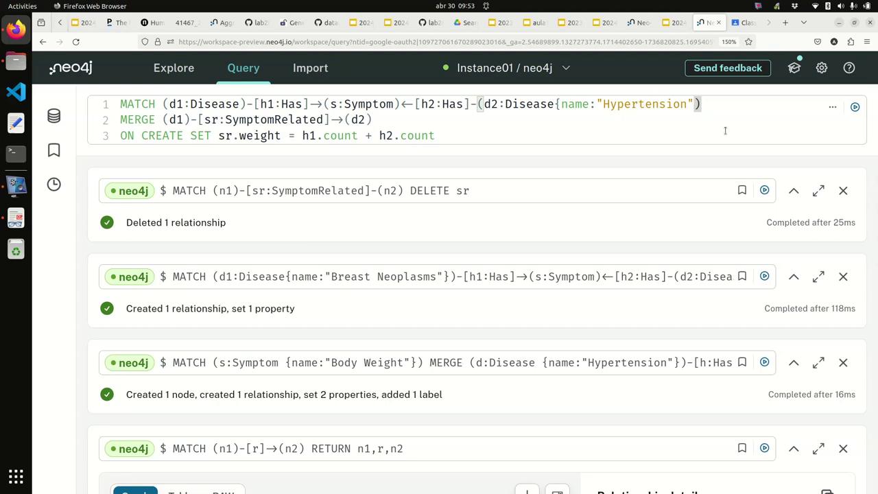
key("BackSpace")
key("BackSpace")
key("BackSpace")
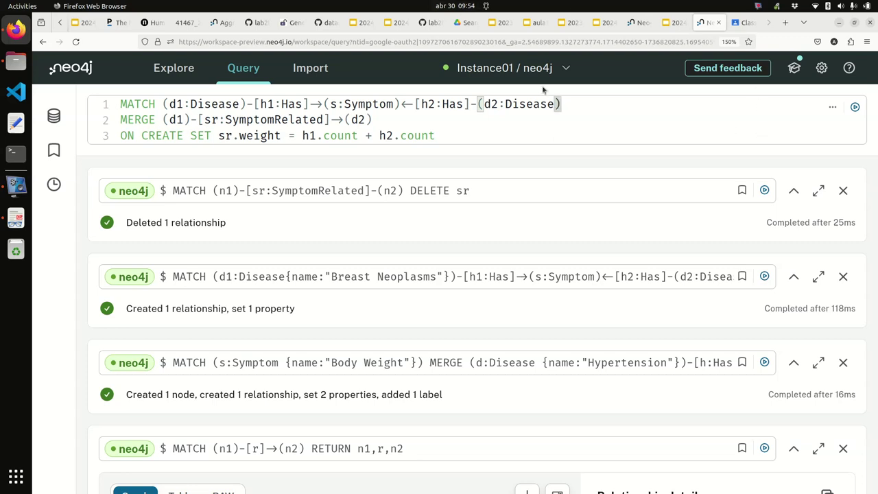
left_click(855, 107)
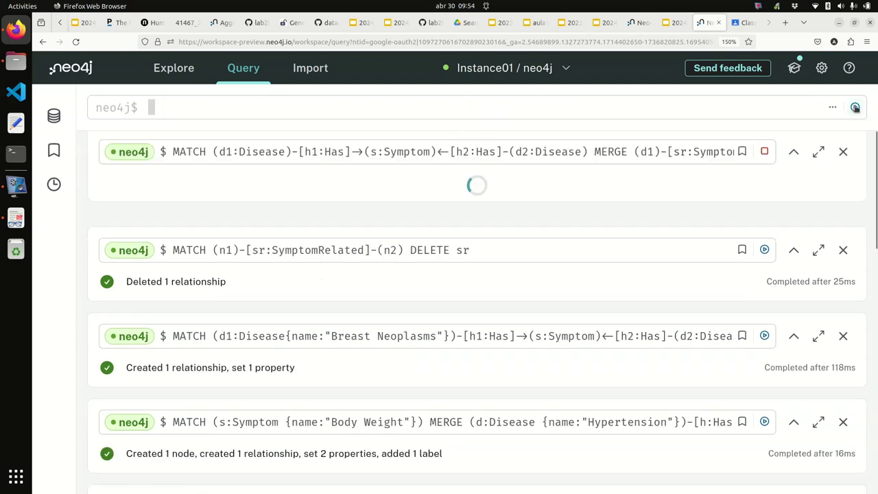
scroll(606, 183, "down", 5)
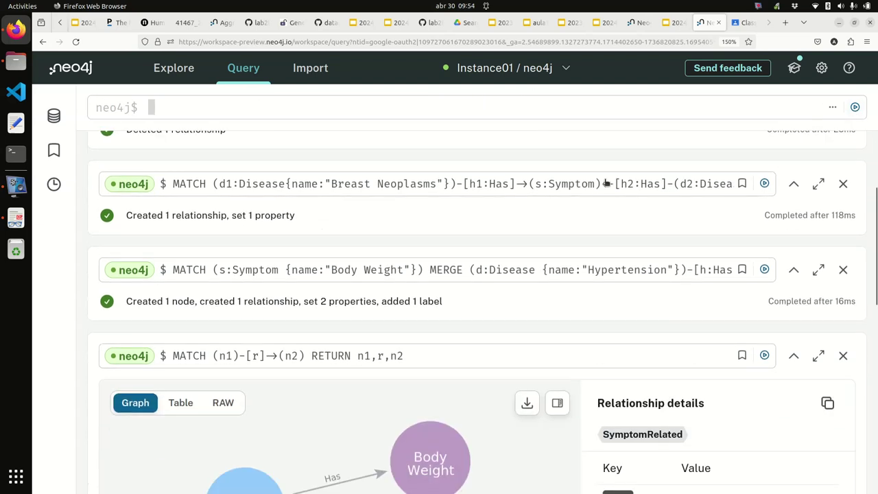